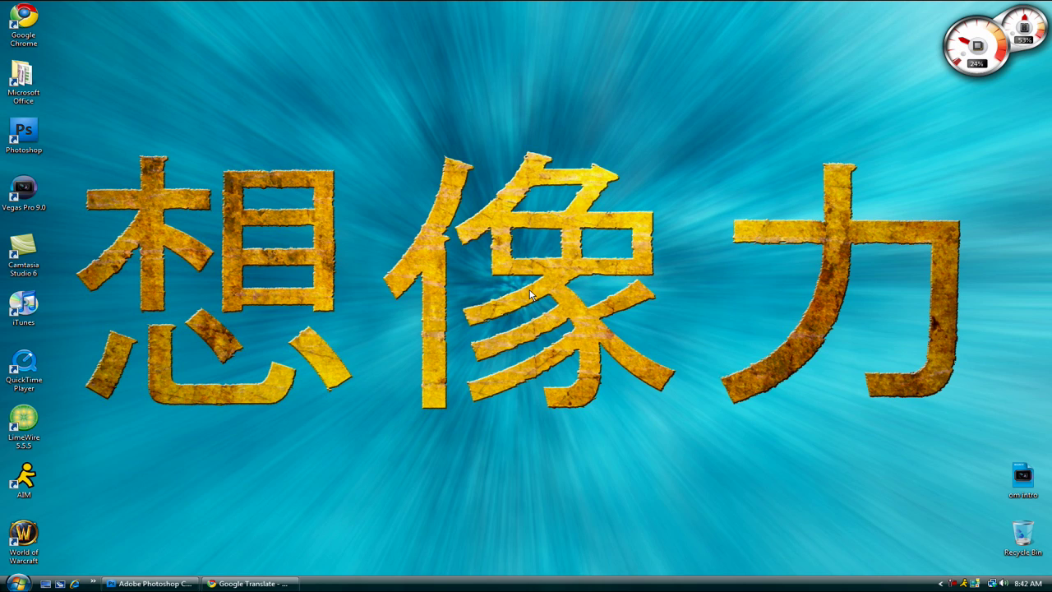
- Translate 'Imagination' from English to Japanese in Google Translate
left_click_drag(1001, 132, 54, 433)
left_click(246, 583)
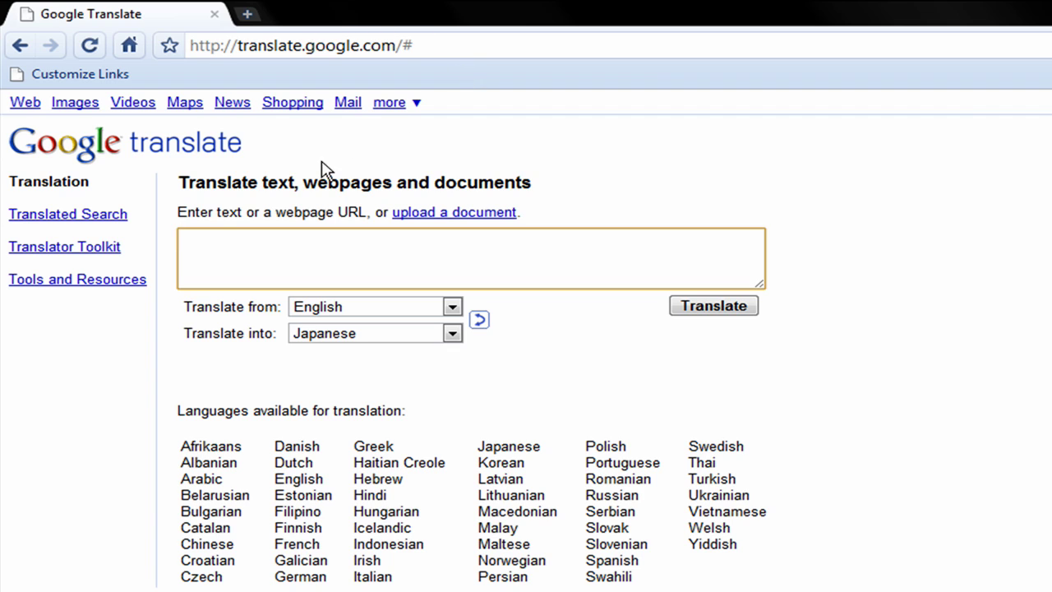
left_click_drag(214, 215, 363, 211)
left_click(357, 212)
left_click(321, 270)
type("Imagin")
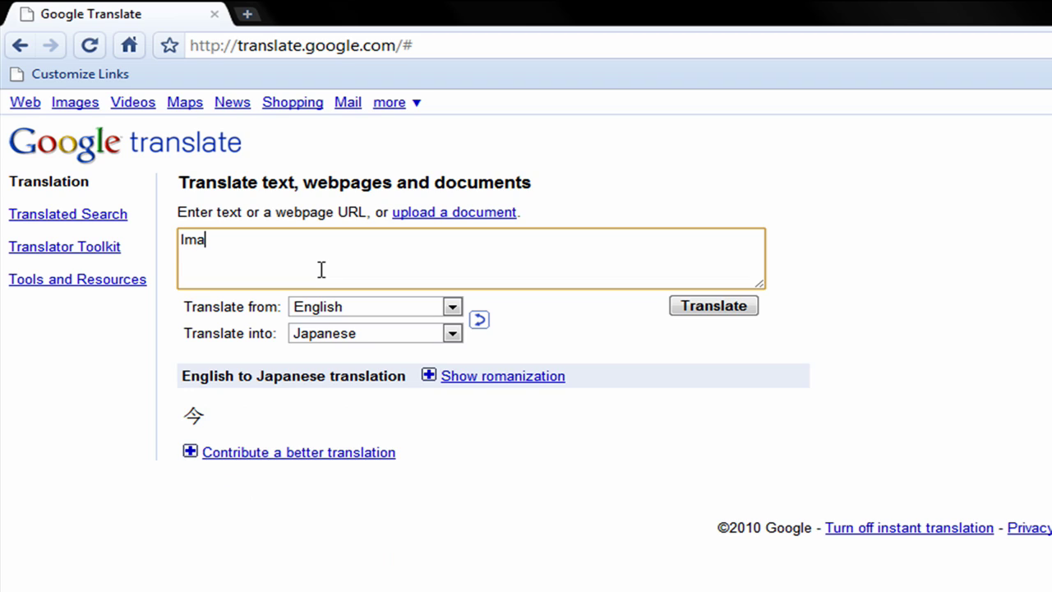
type("ation")
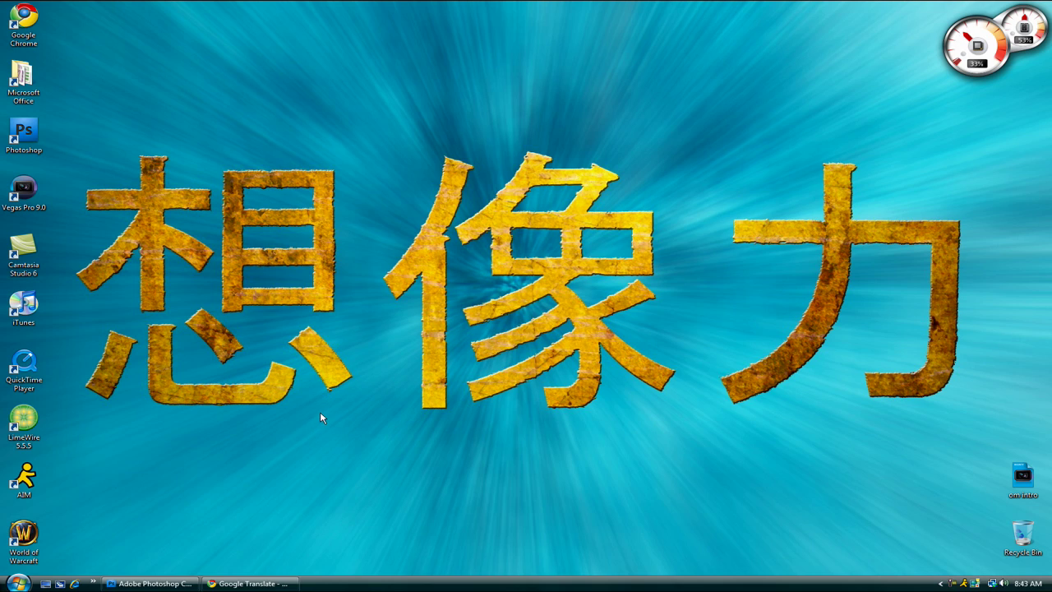
- Copy the Japanese result 想像力 and minimize the translator window
left_click(255, 584)
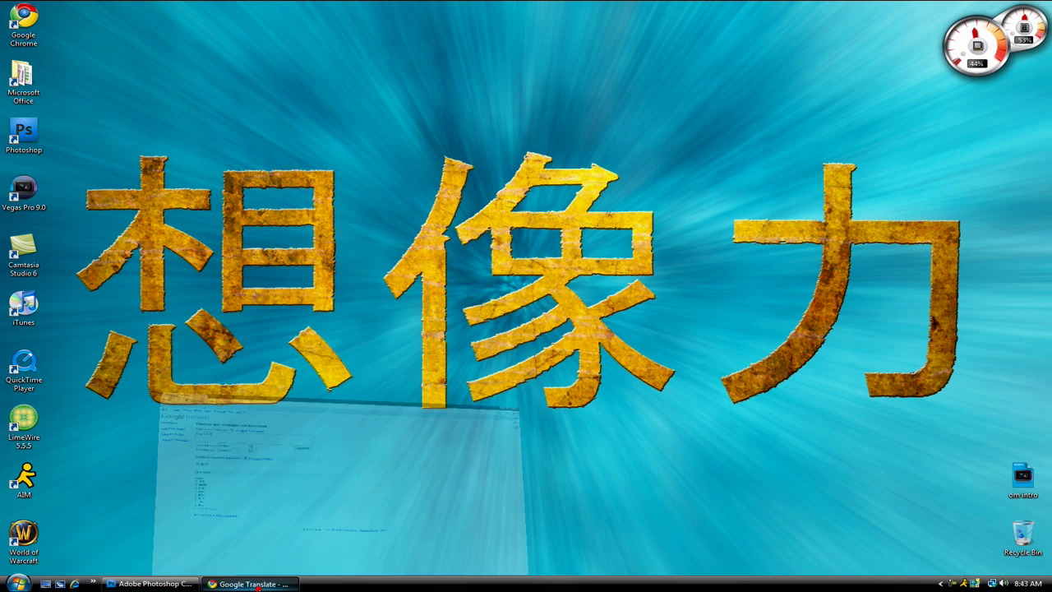
double_click(135, 228)
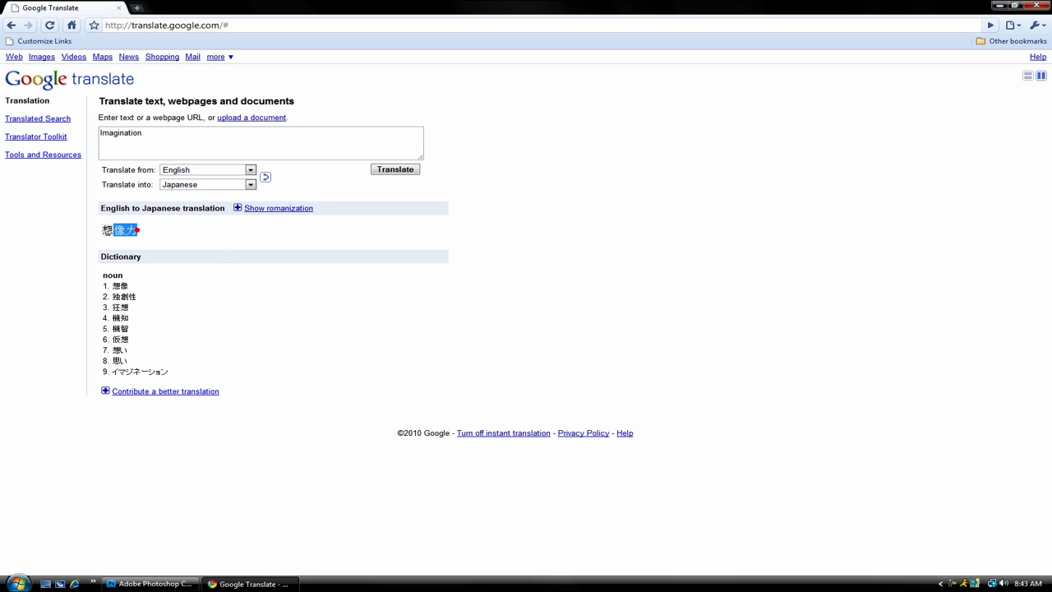
right_click(119, 233)
left_click(150, 240)
left_click(1000, 6)
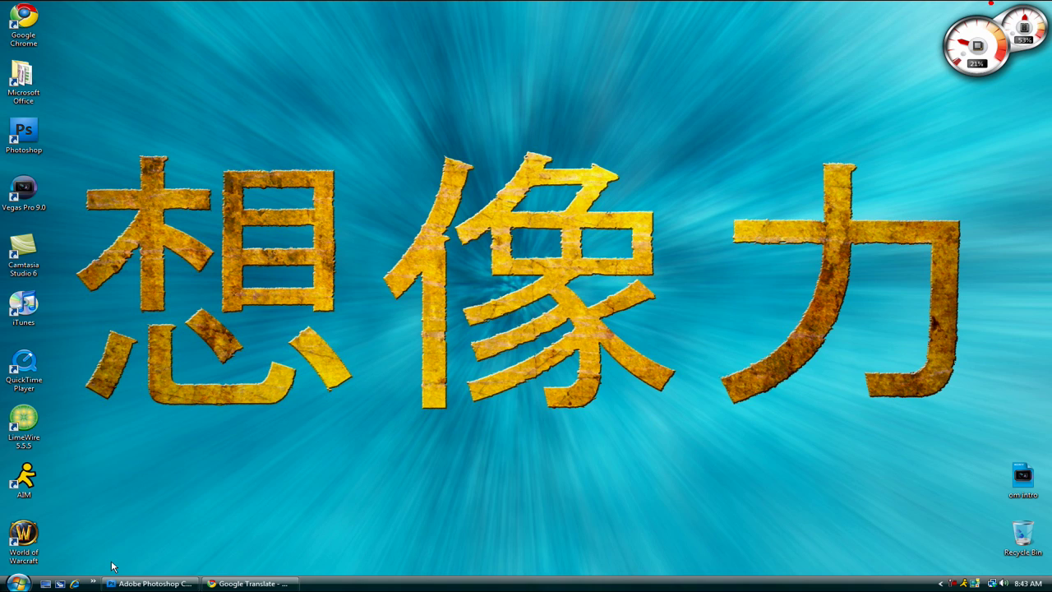
- Create a new 1680×1050 px, 72 ppi RGB document with a black background
left_click(132, 583)
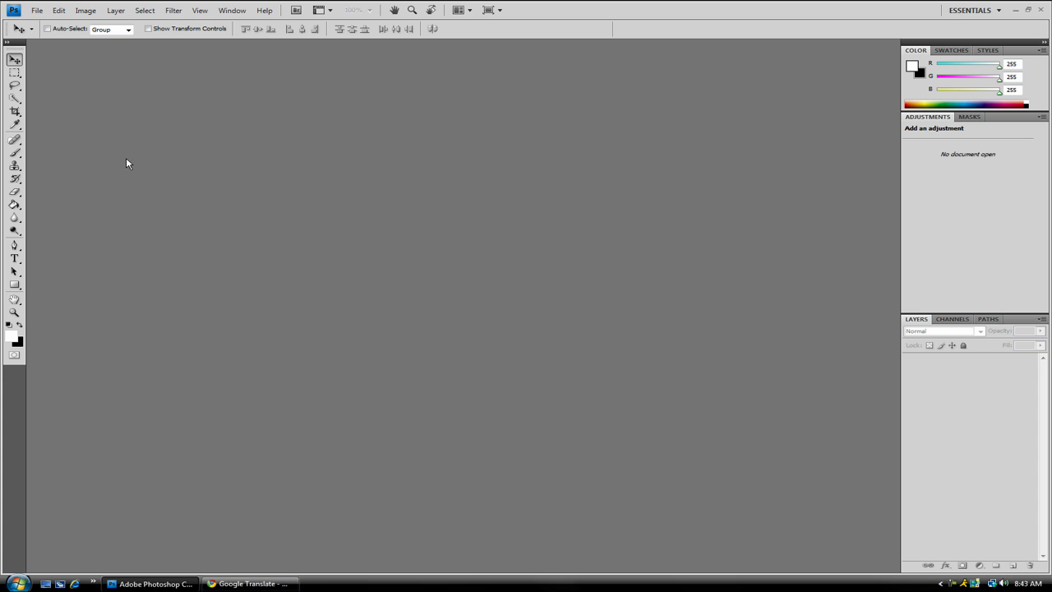
left_click(35, 10)
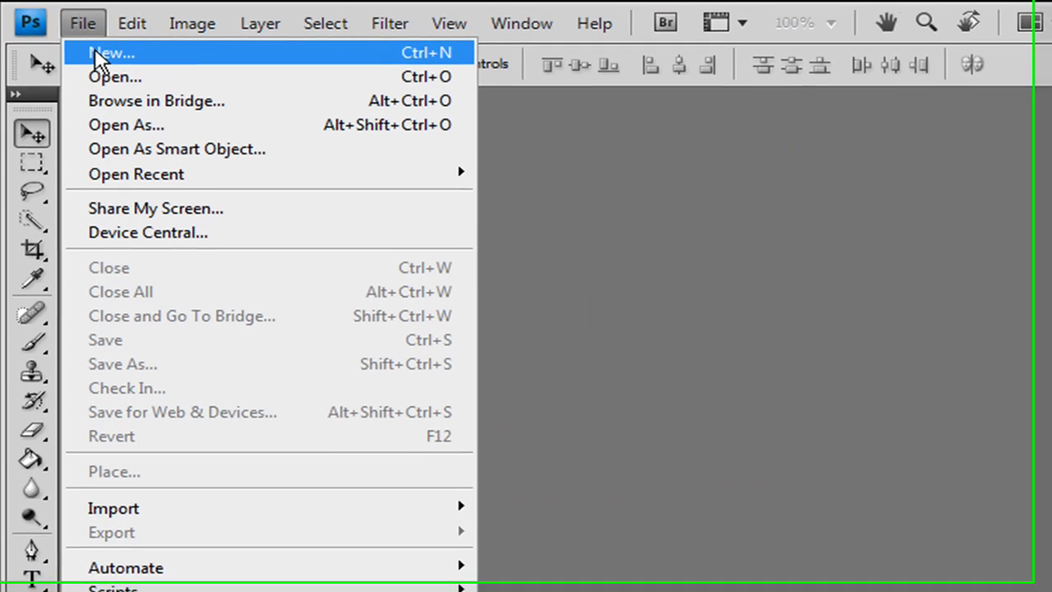
left_click(98, 54)
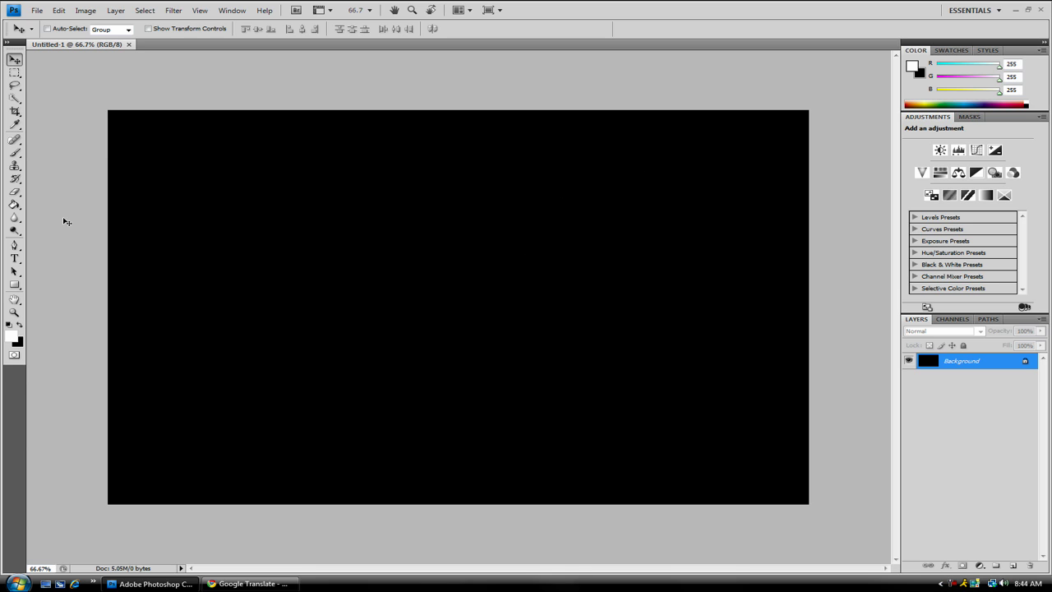
- Paste 想像力 as white 500 pt MS Gothic text, center it on the canvas, and commit
left_click(14, 258)
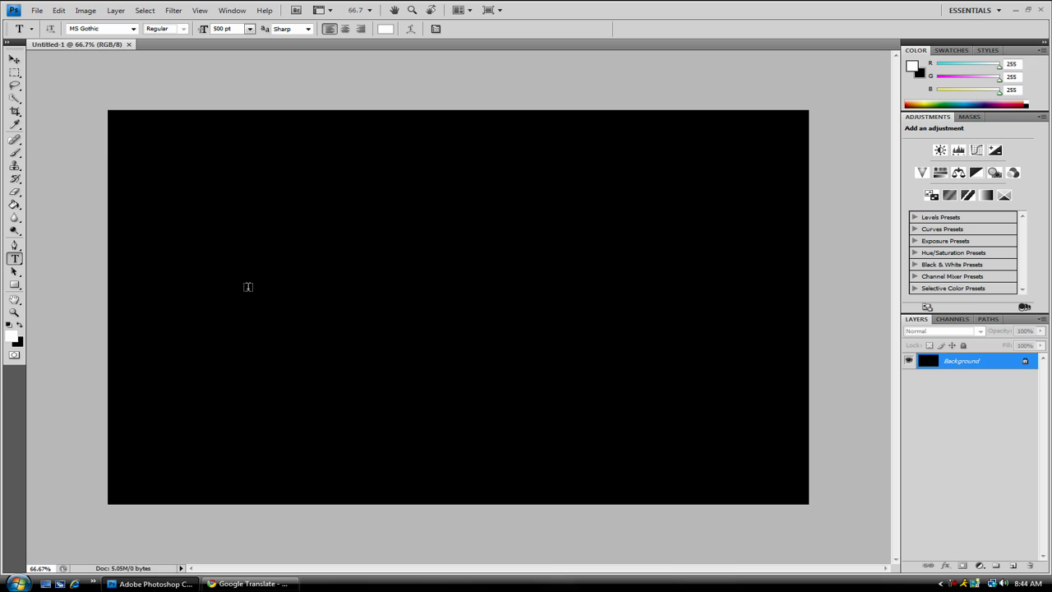
left_click(246, 286)
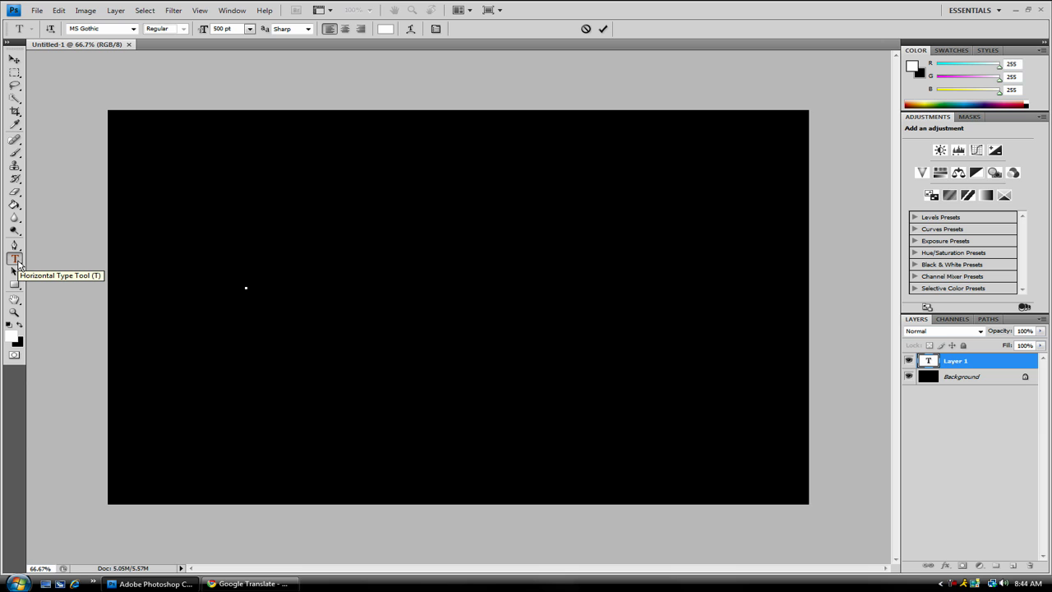
key("ctrl+v")
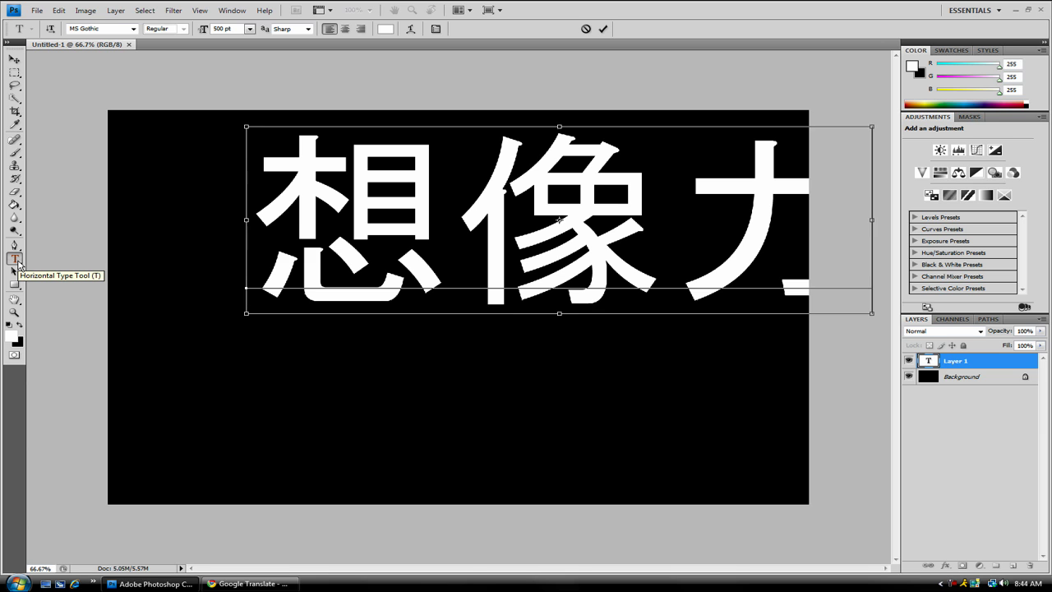
left_click_drag(400, 85, 299, 162)
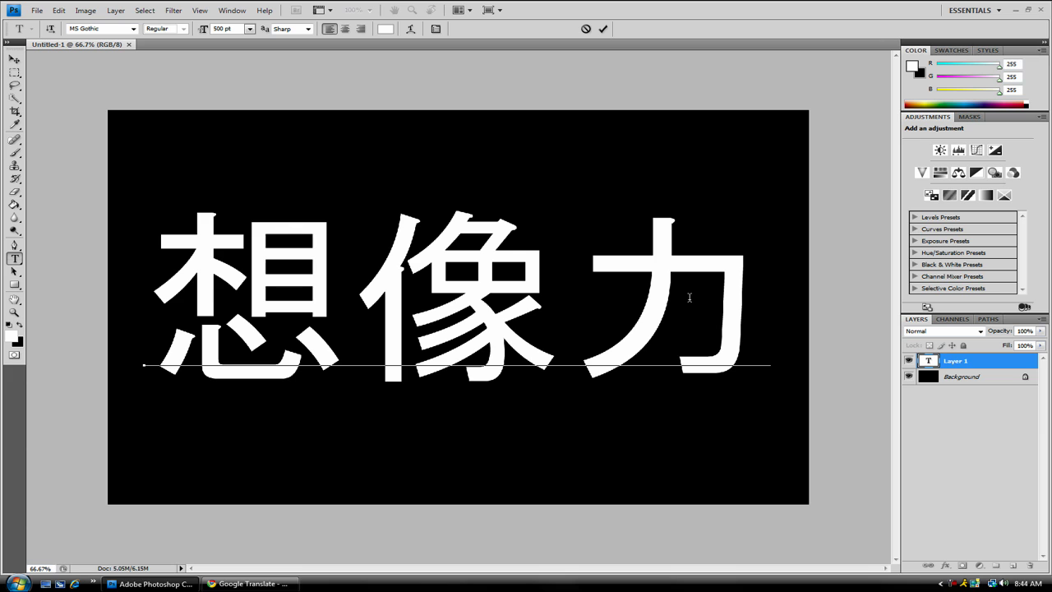
left_click_drag(531, 188, 535, 192)
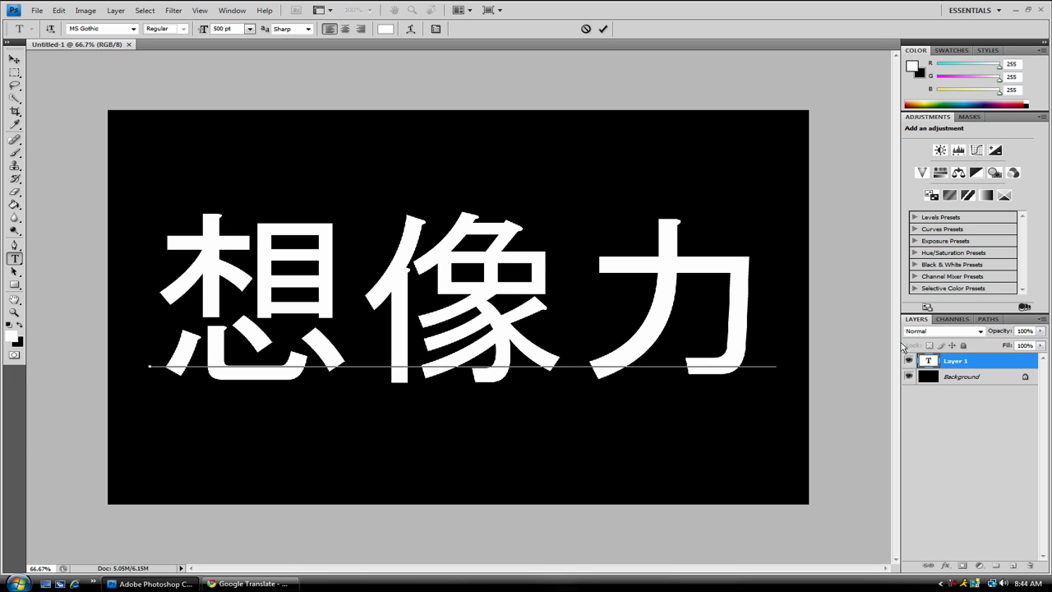
left_click(958, 364)
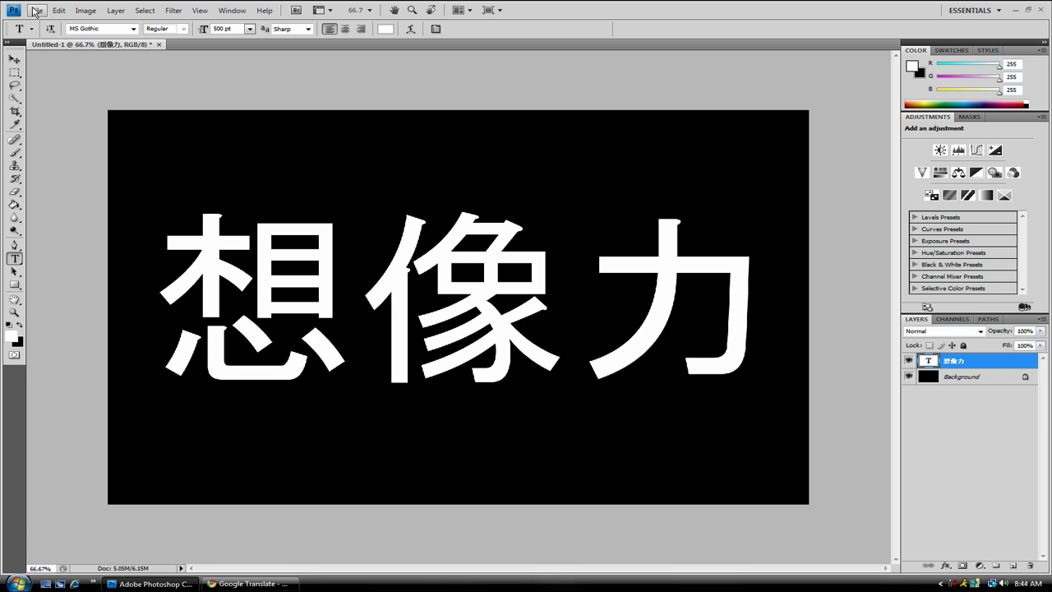
- Open the Grunge_Texture_ii_by_struckdumb image
left_click(36, 11)
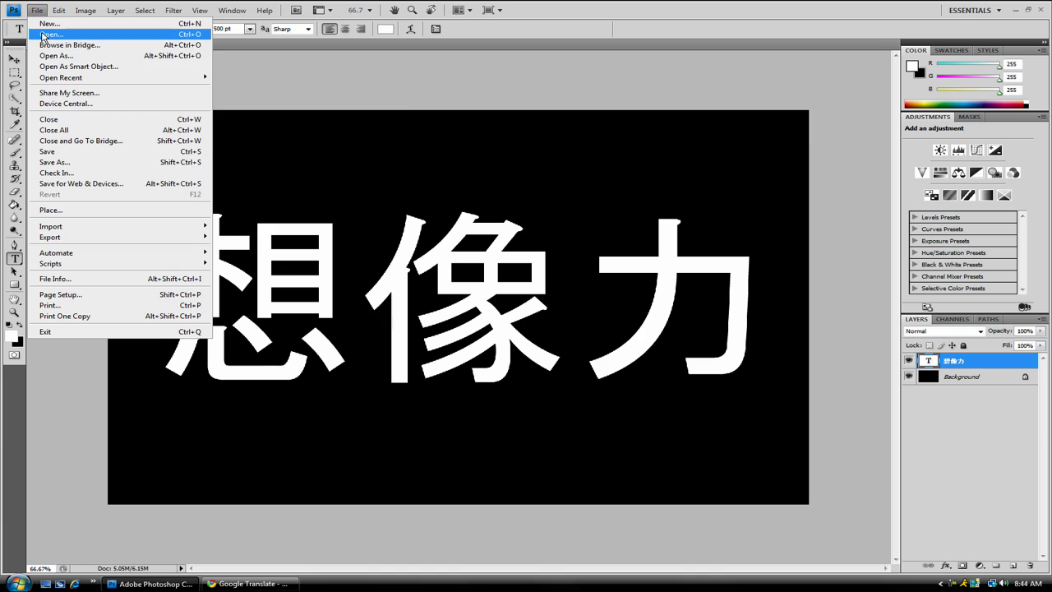
left_click(49, 34)
left_click(140, 135)
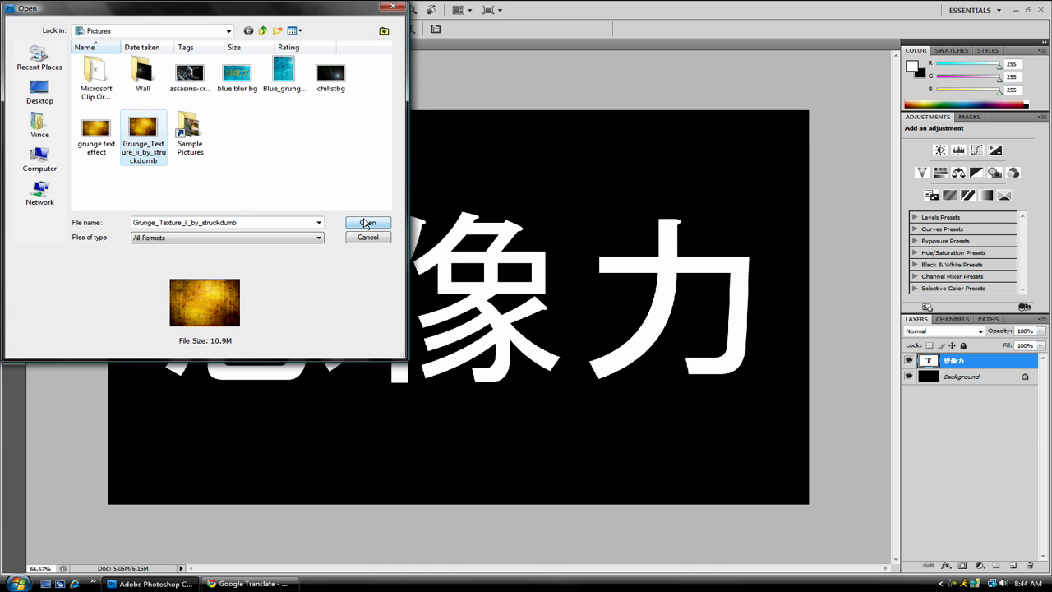
left_click(368, 223)
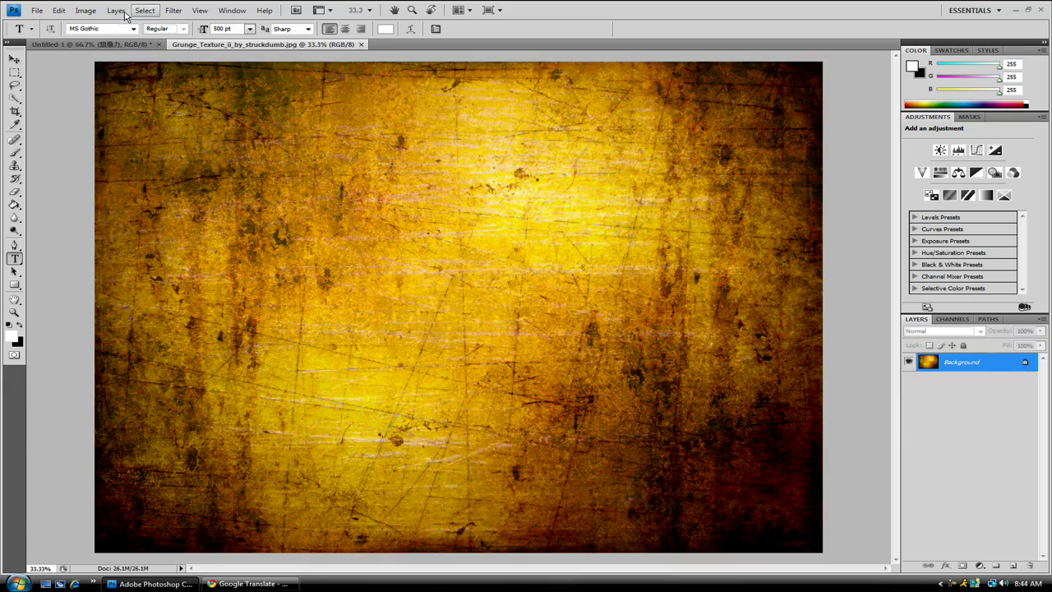
- Resize the texture to 1680 px wide, giving 1680×1260 pixels
left_click(89, 11)
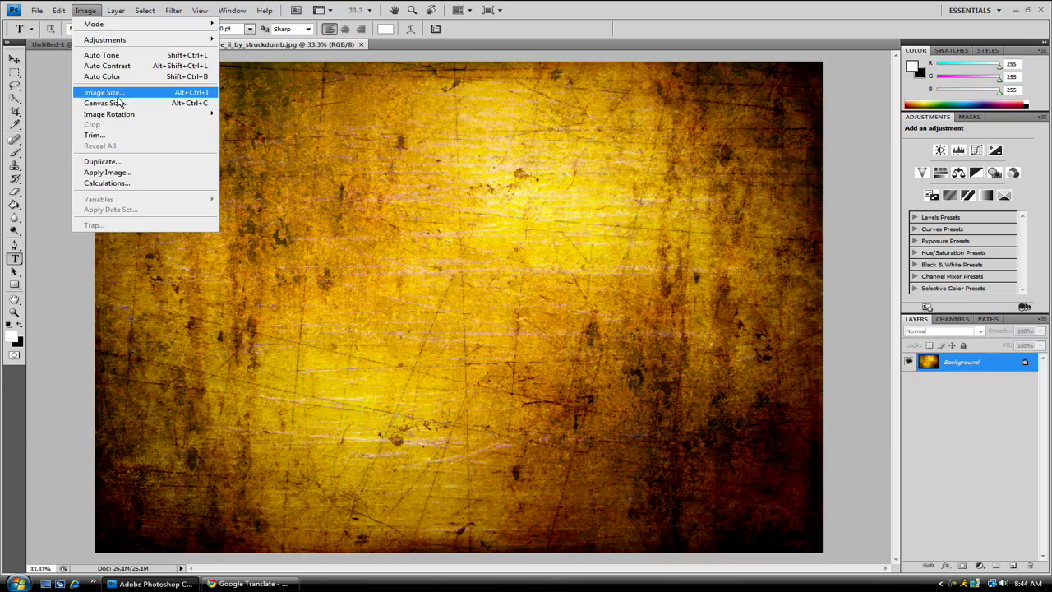
left_click(110, 93)
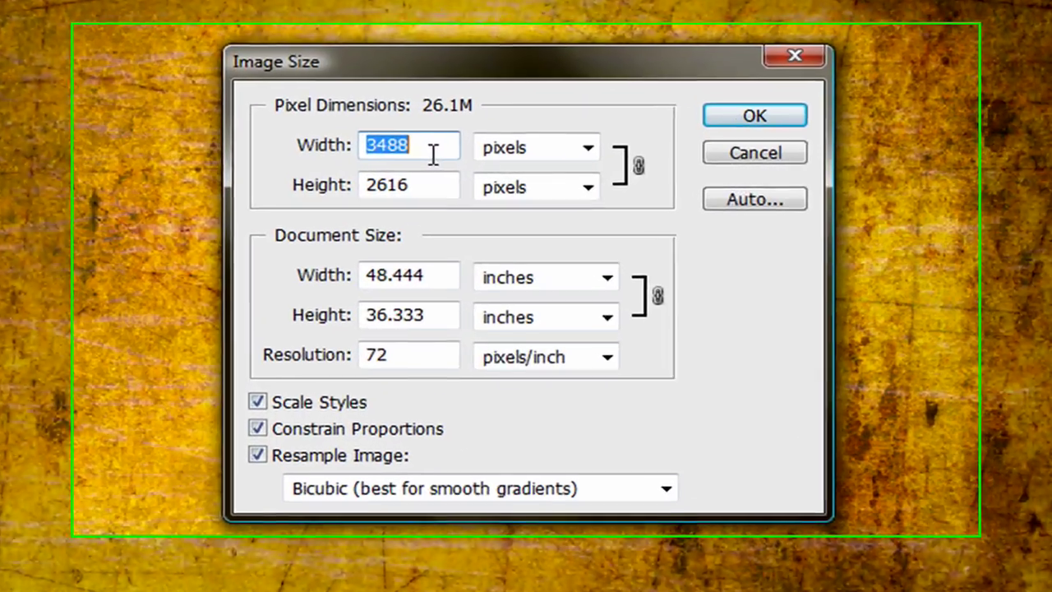
type("1")
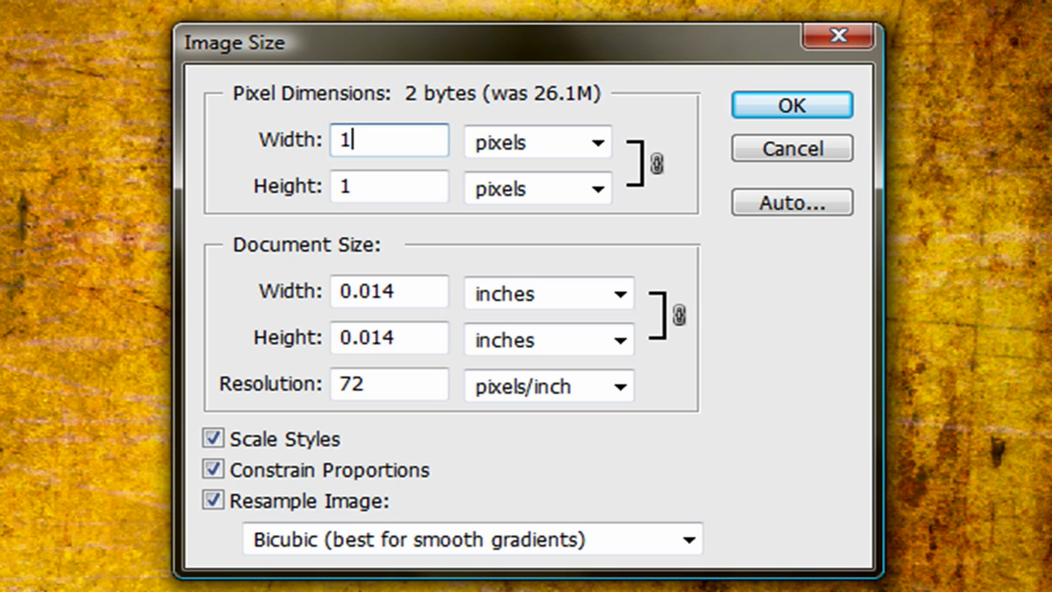
type("680")
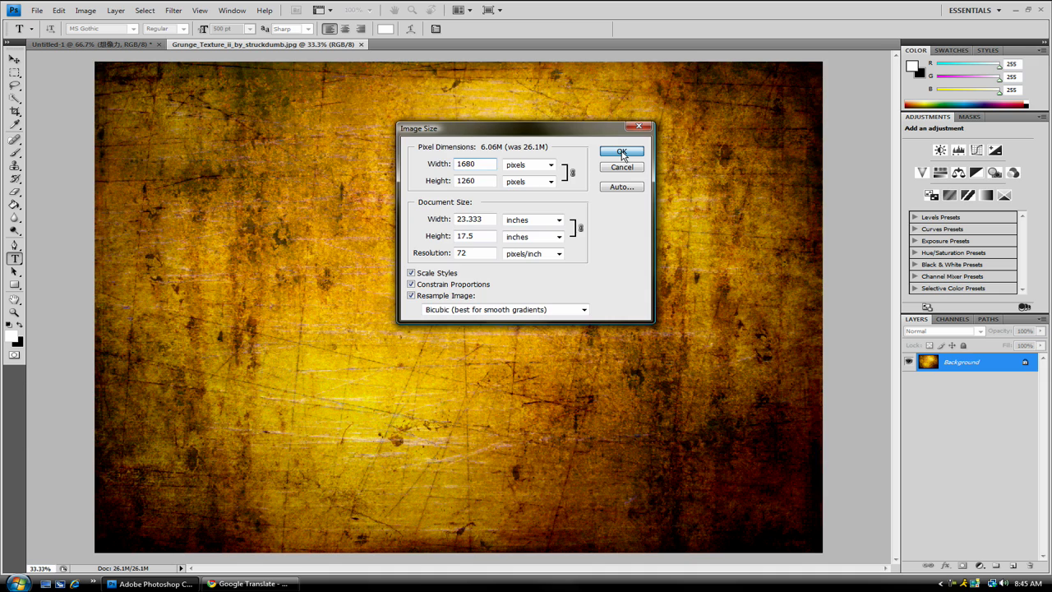
left_click(621, 153)
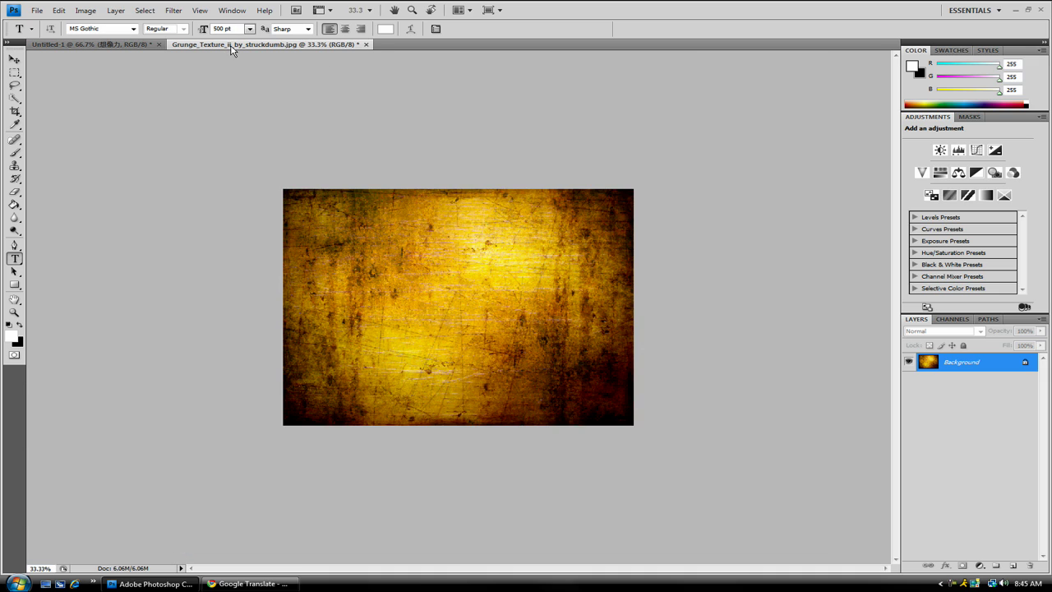
- Drag the grunge texture into Untitled-1 as Layer 1 above the 想像力 text
left_click_drag(227, 51, 251, 98)
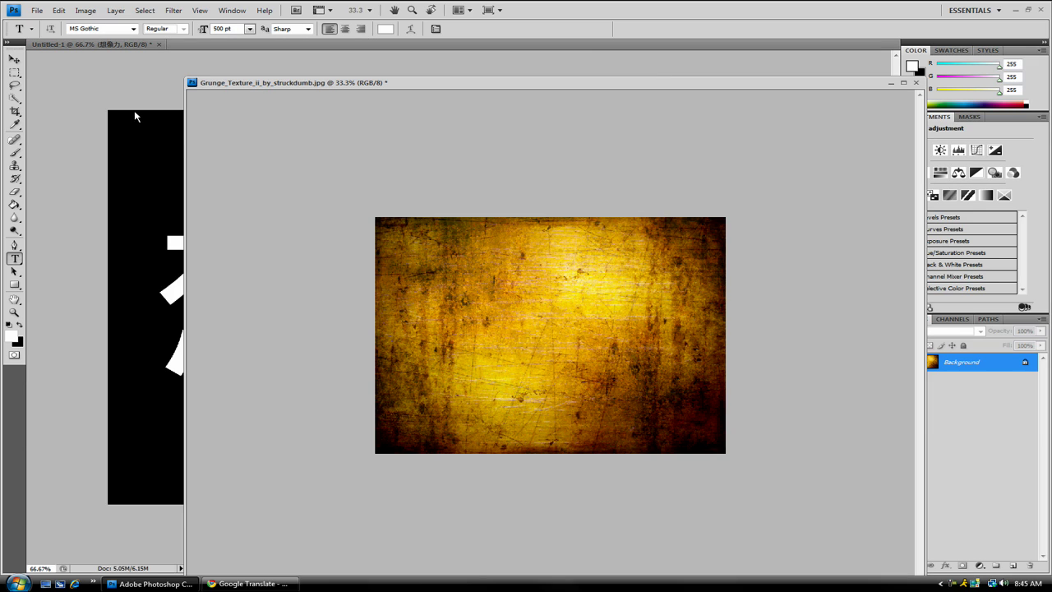
left_click(14, 59)
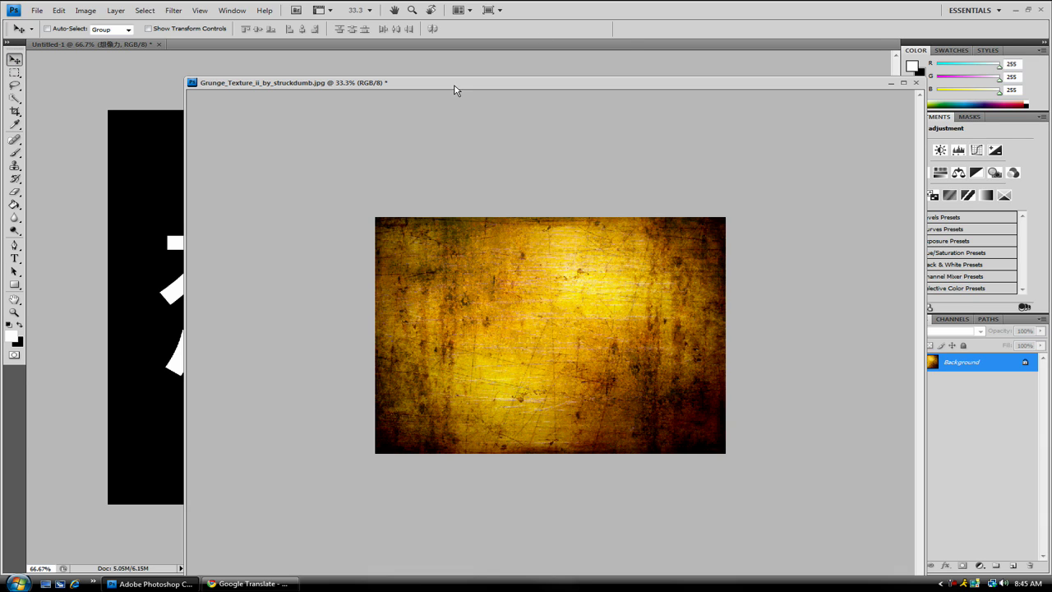
left_click_drag(454, 85, 774, 29)
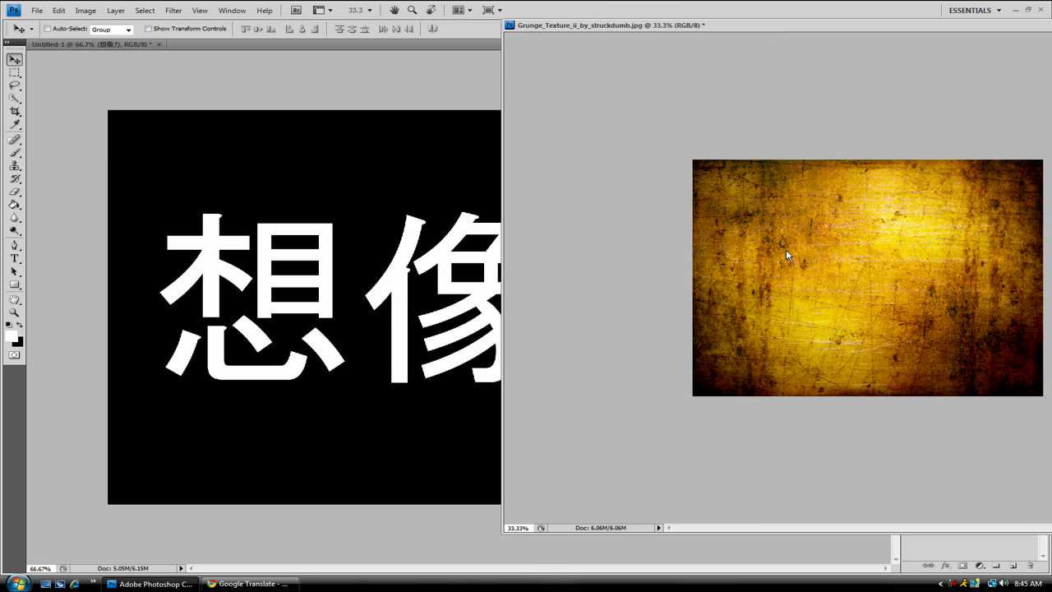
left_click_drag(786, 249, 403, 319)
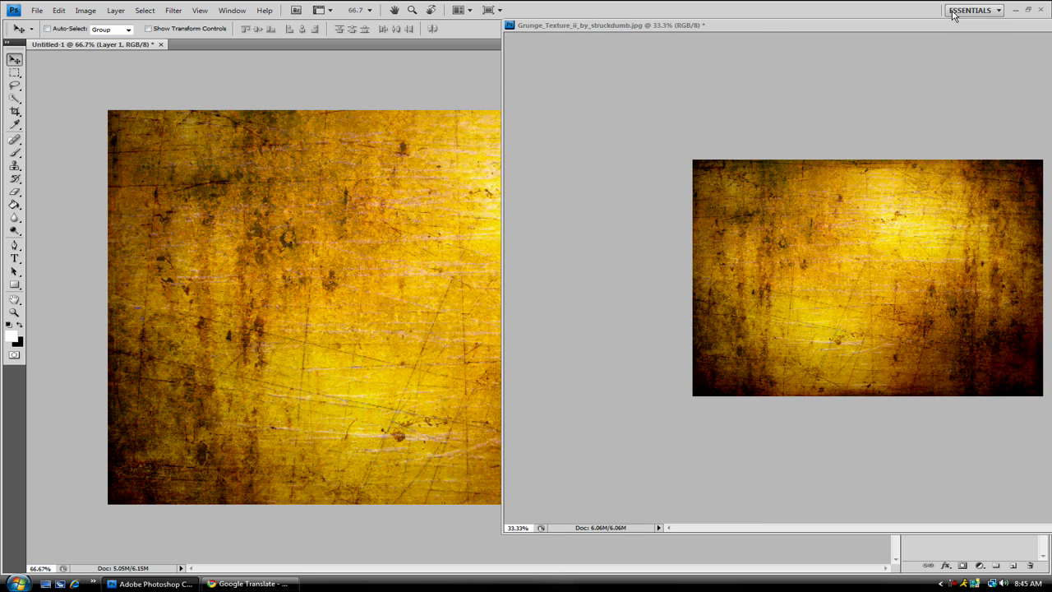
- Restore the Essentials layout and close the texture file without saving
left_click(962, 12)
left_click_drag(521, 134, 558, 113)
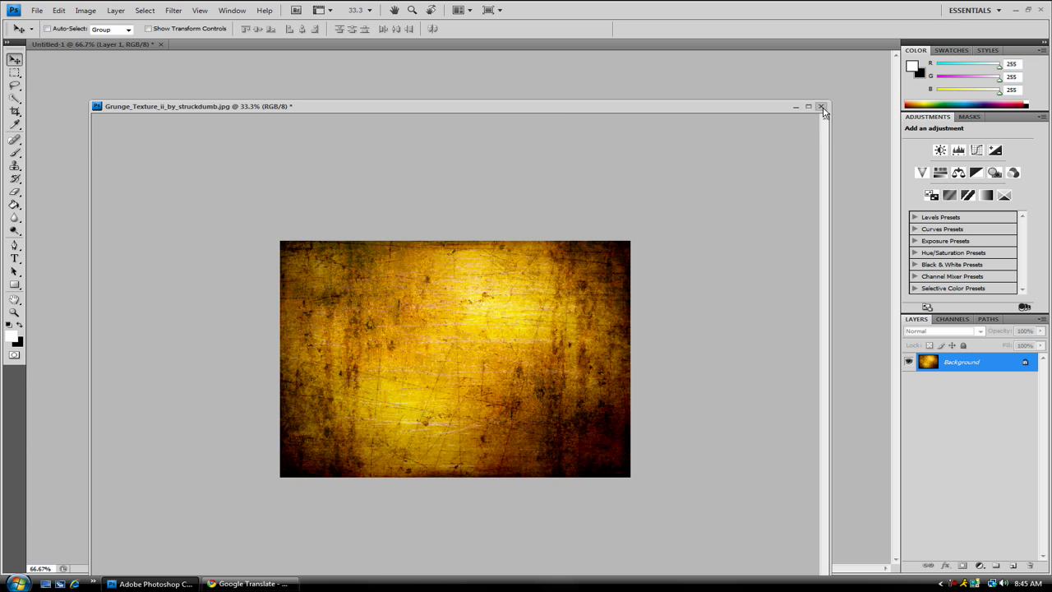
left_click(820, 106)
left_click(532, 227)
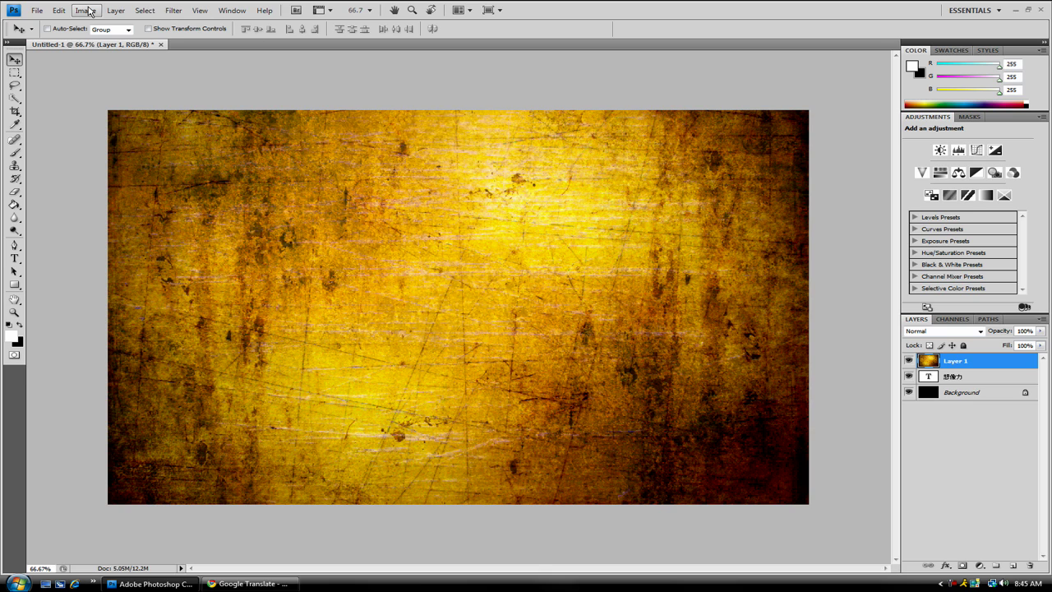
- Duplicate the document as Untitled-1 copy
left_click(87, 11)
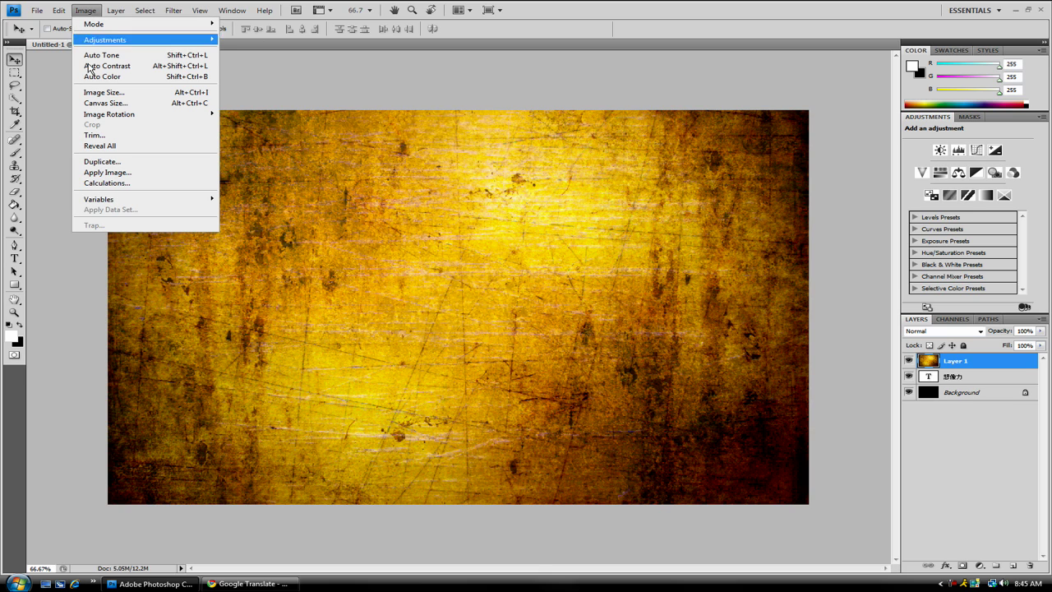
left_click(102, 162)
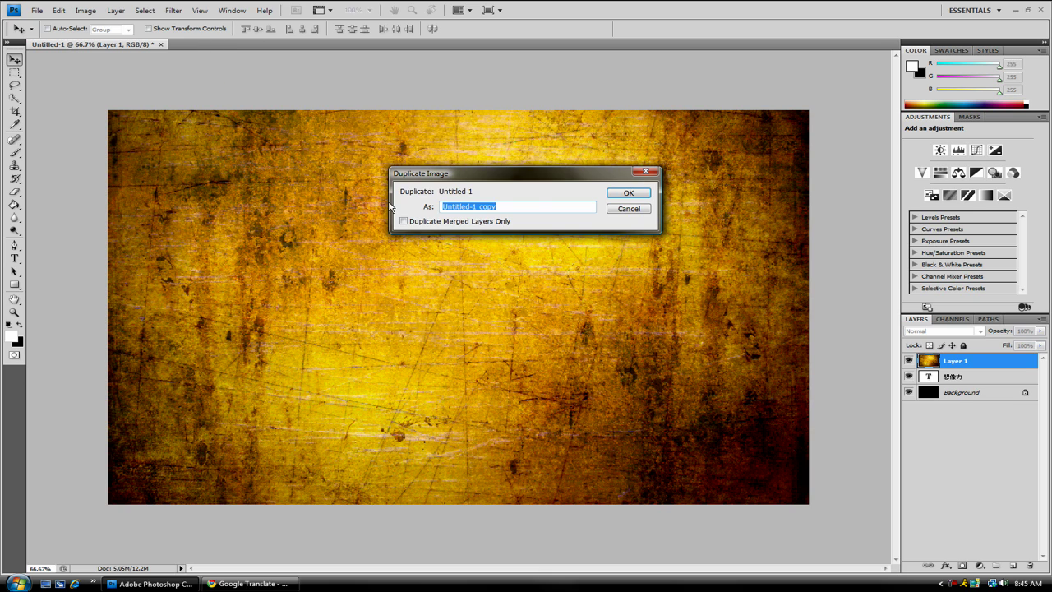
left_click(639, 196)
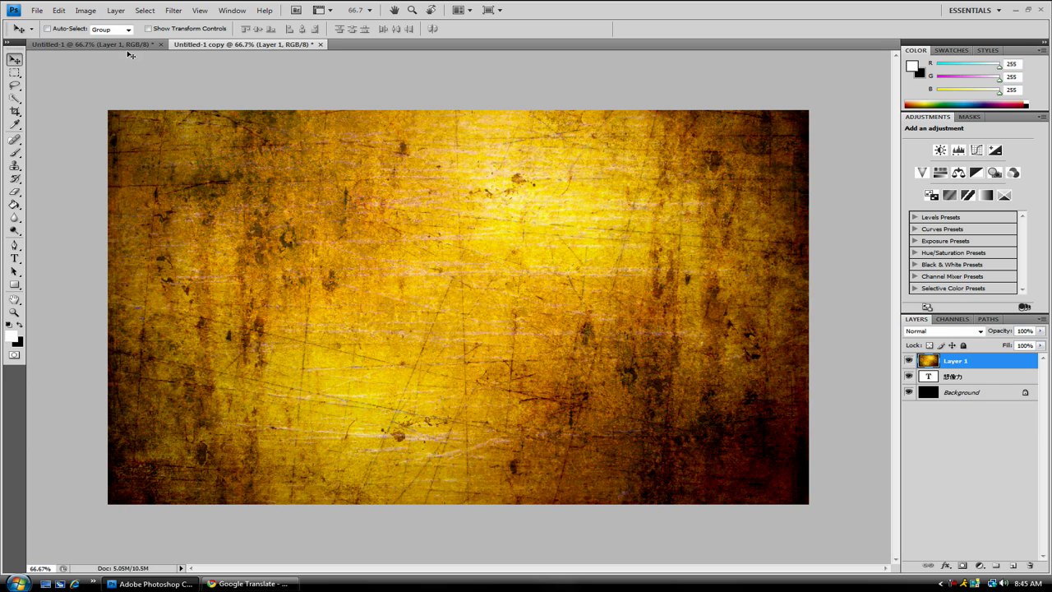
left_click(147, 46)
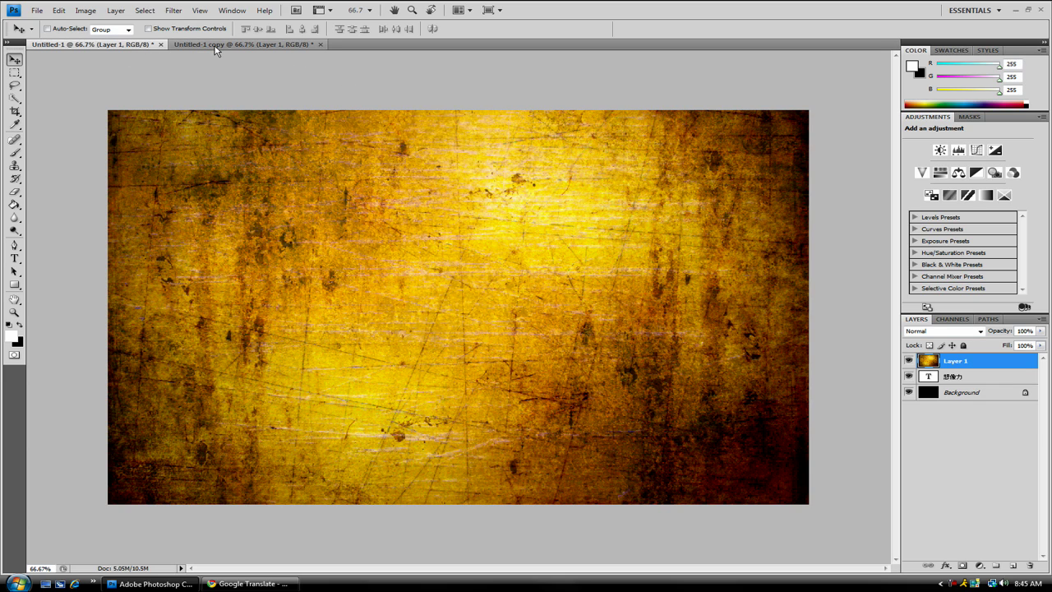
left_click(215, 47)
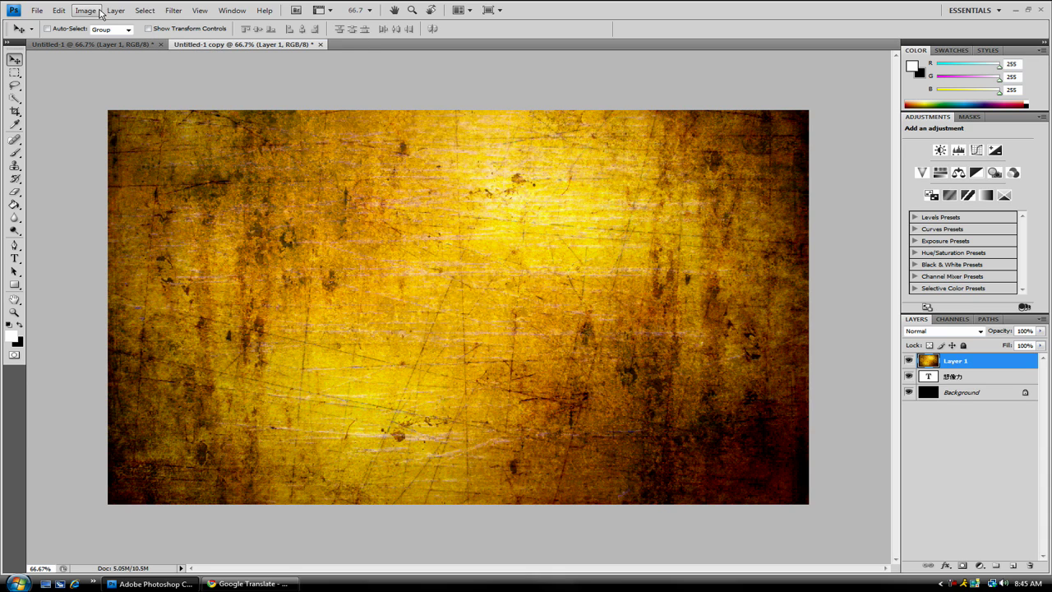
- Flatten Untitled-1 copy into a single Background layer
left_click(86, 10)
mouse_move(109, 11)
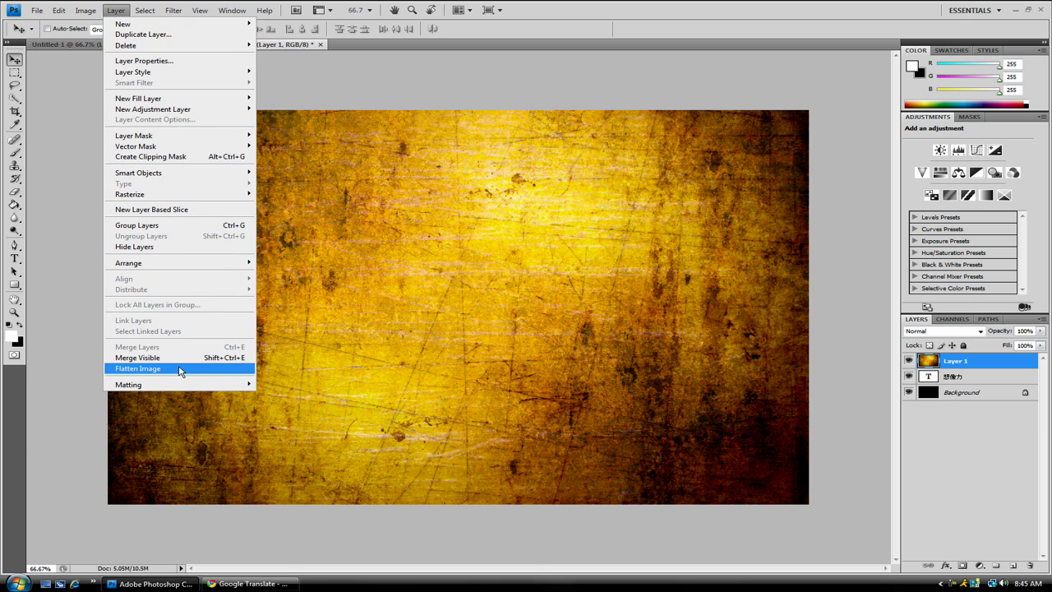
left_click(180, 371)
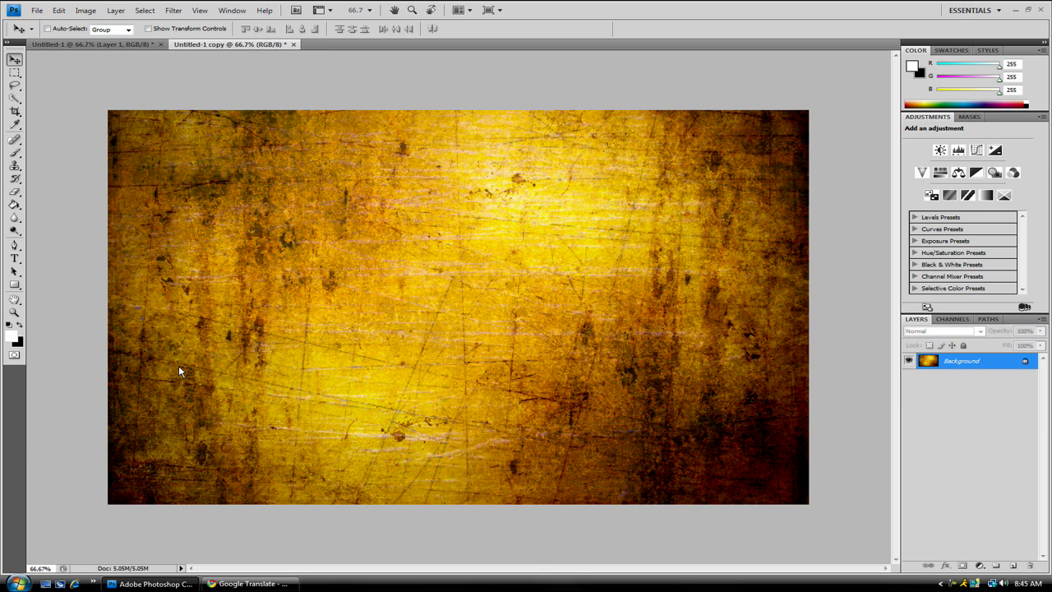
left_click(138, 44)
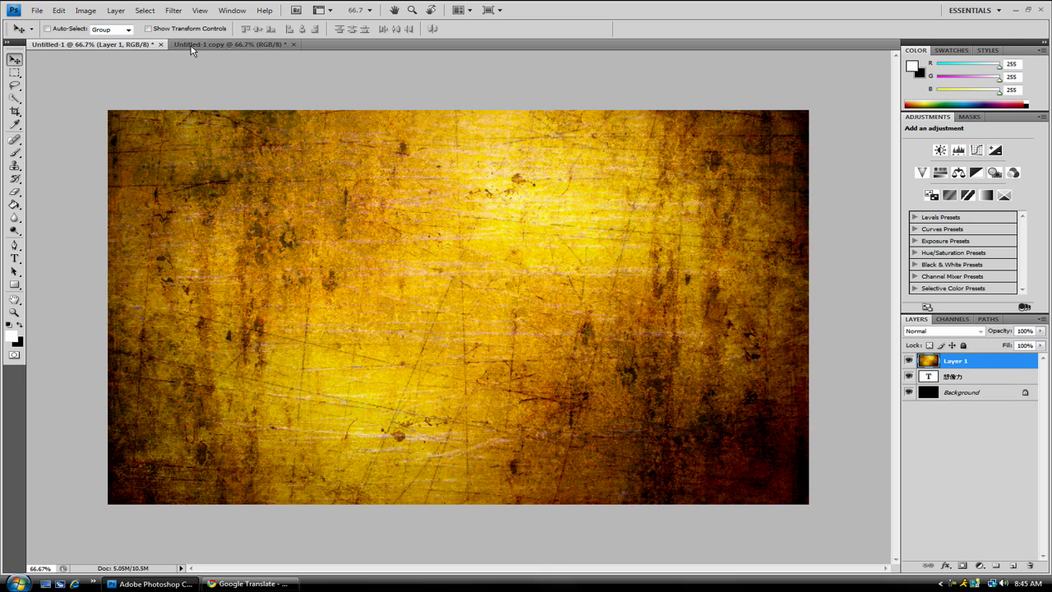
left_click(215, 44)
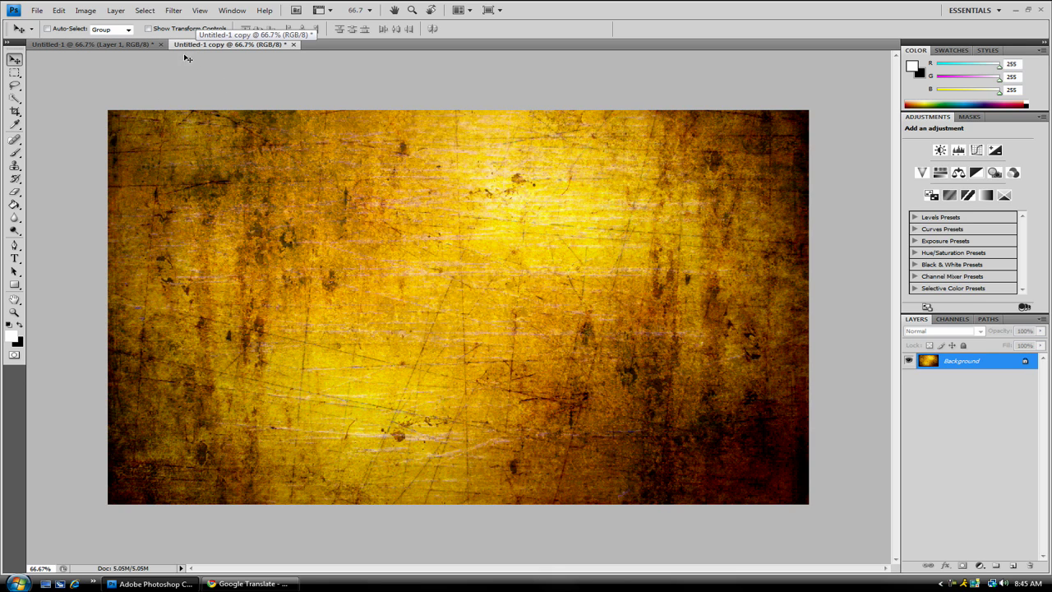
- Desaturate the copied texture to grayscale
left_click(116, 10)
mouse_move(85, 10)
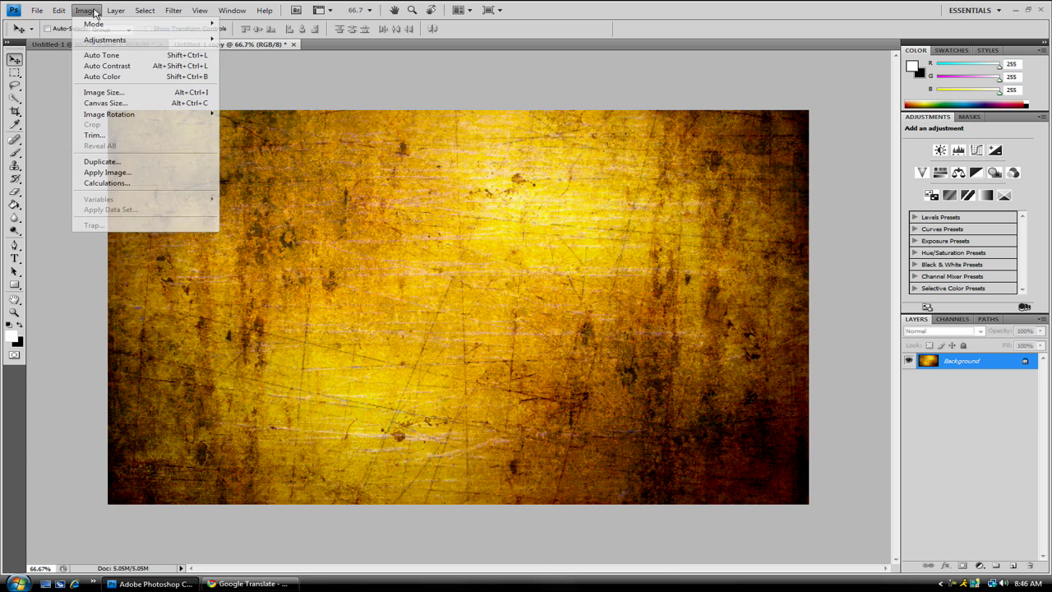
mouse_move(90, 45)
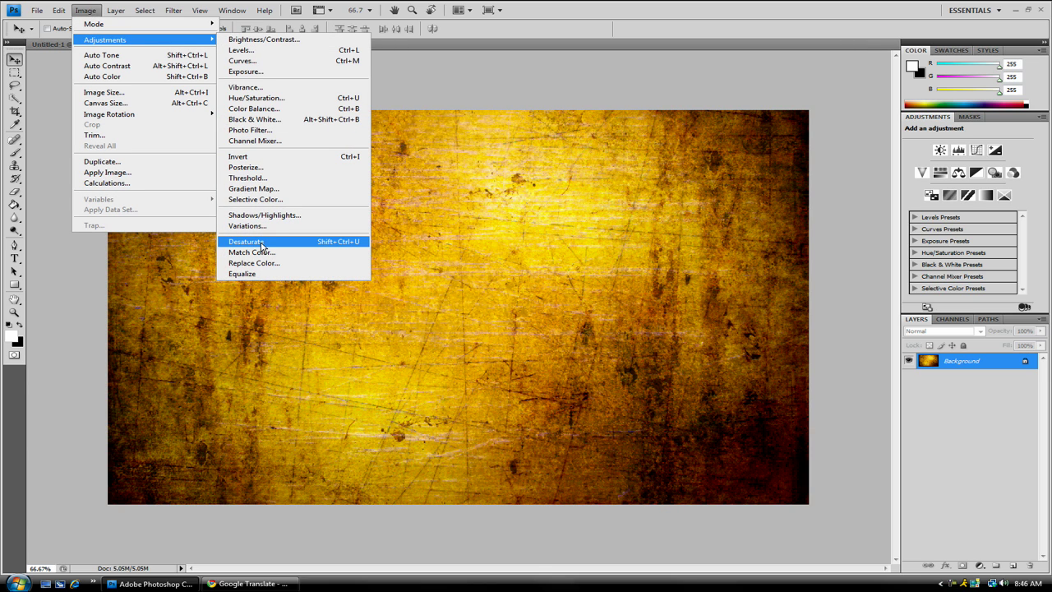
left_click(262, 241)
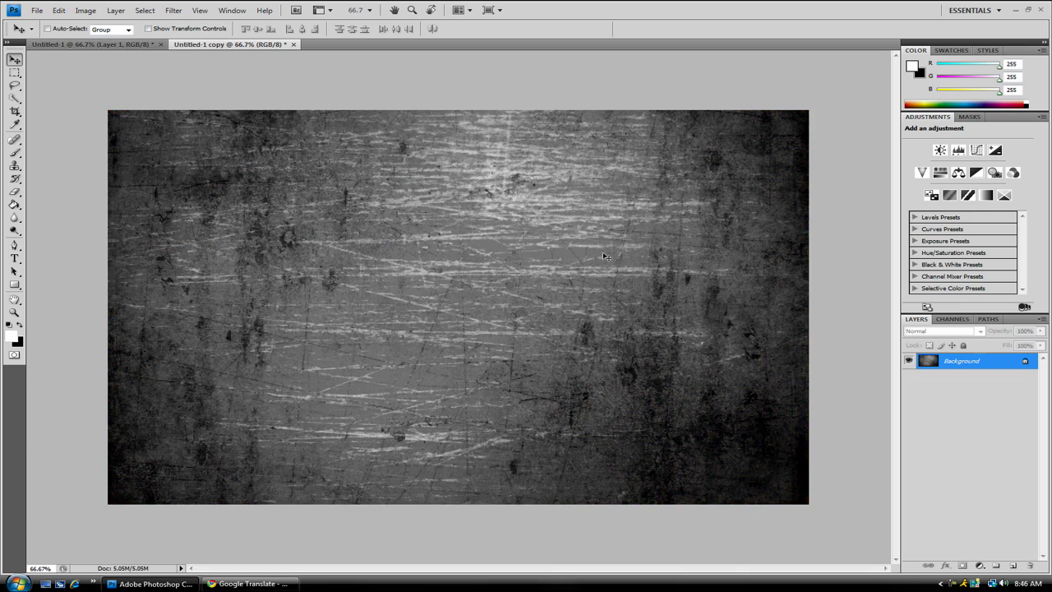
- Save the grayscale copy to the Desktop as displacement.psd
left_click(37, 9)
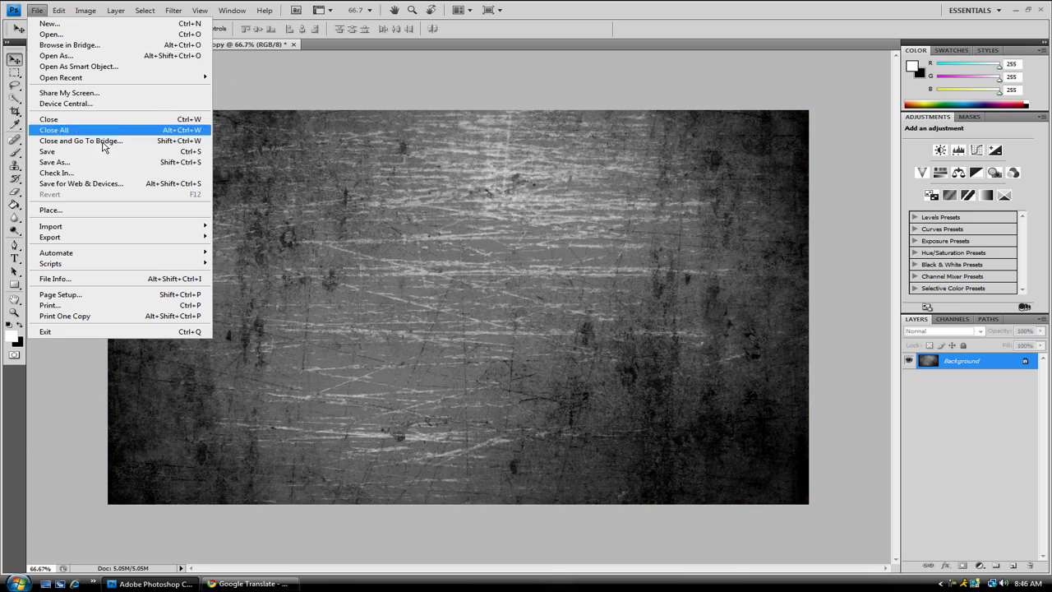
left_click(49, 165)
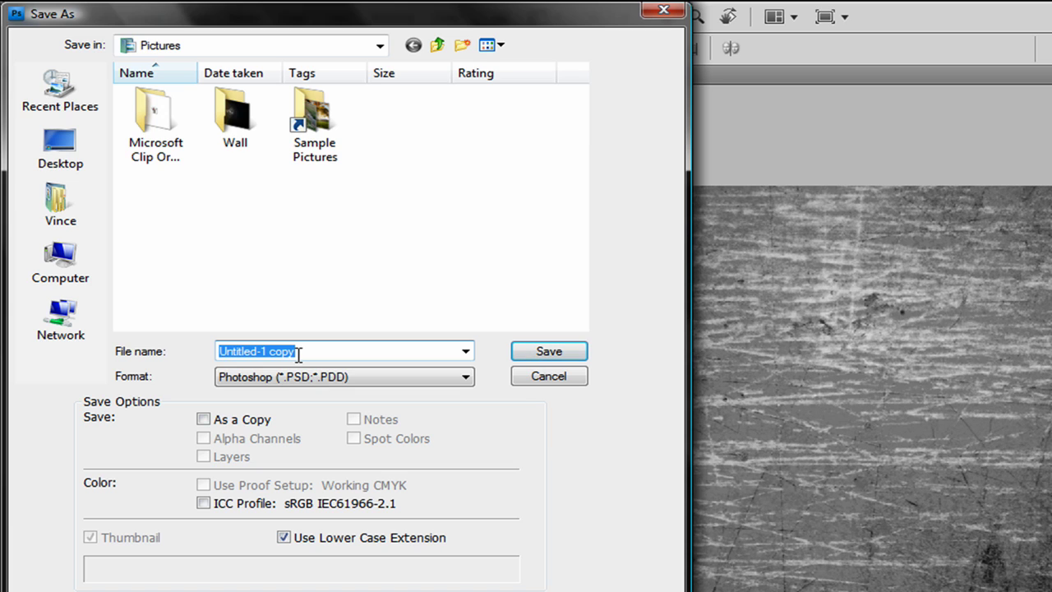
left_click(70, 158)
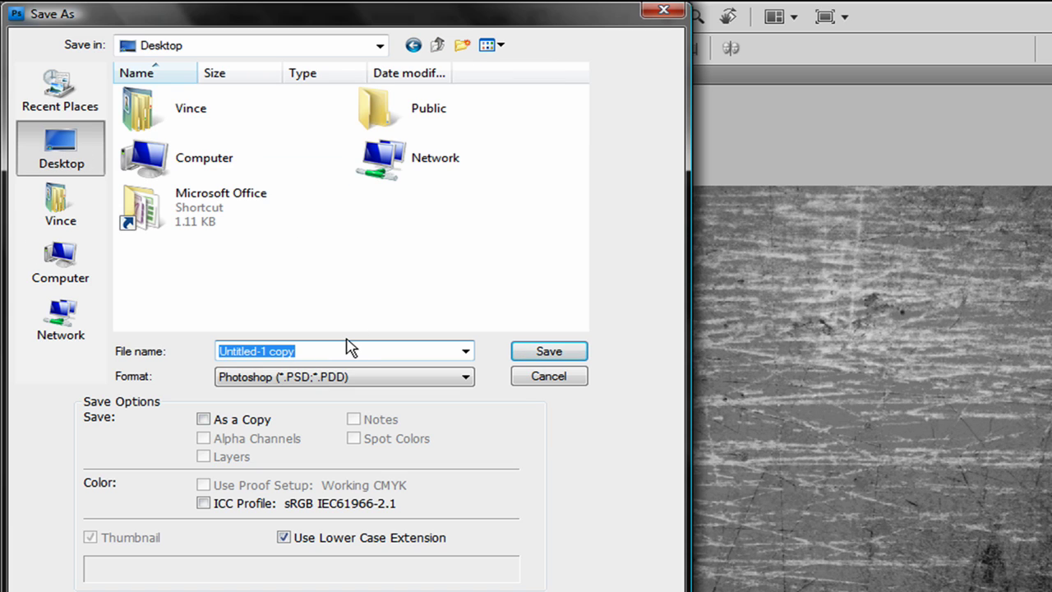
type("displac")
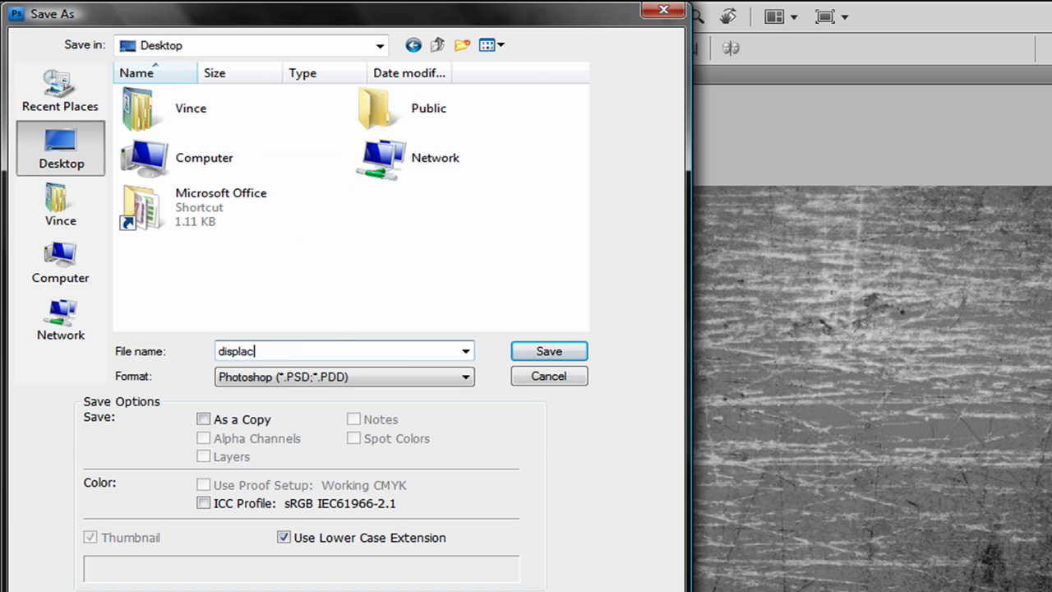
type("ement")
left_click(549, 352)
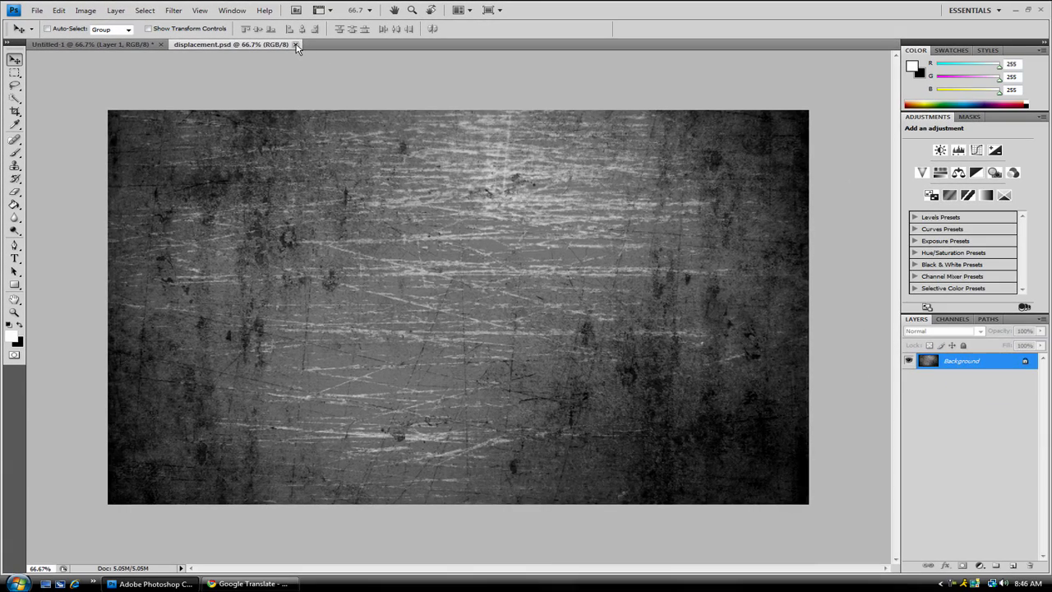
- Close displacement.psd, clip Layer 1 to the 想像力 text layer, then select the text layer
left_click(453, 69)
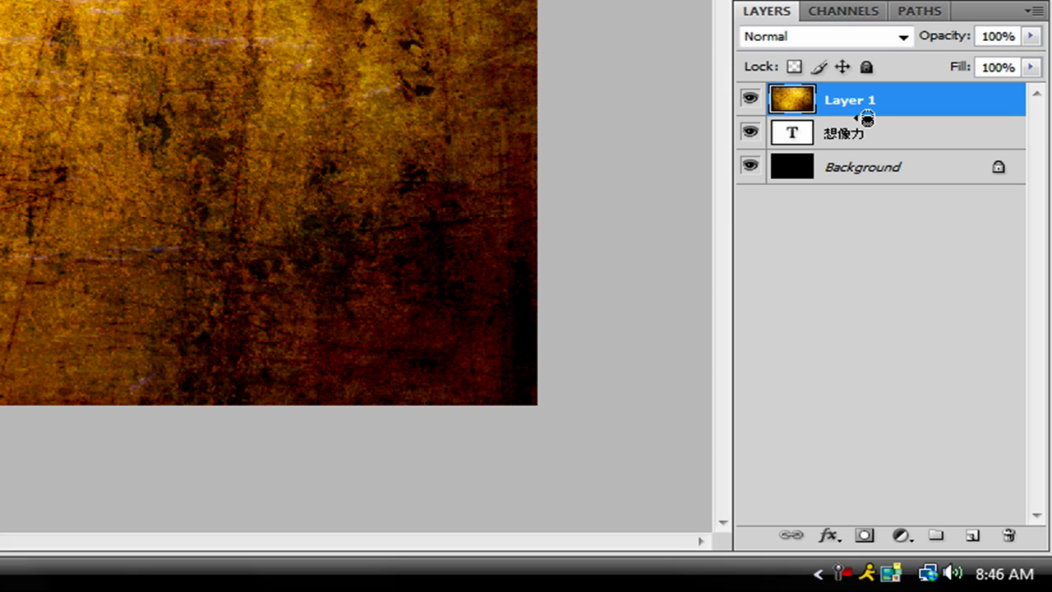
left_click(867, 119, "alt")
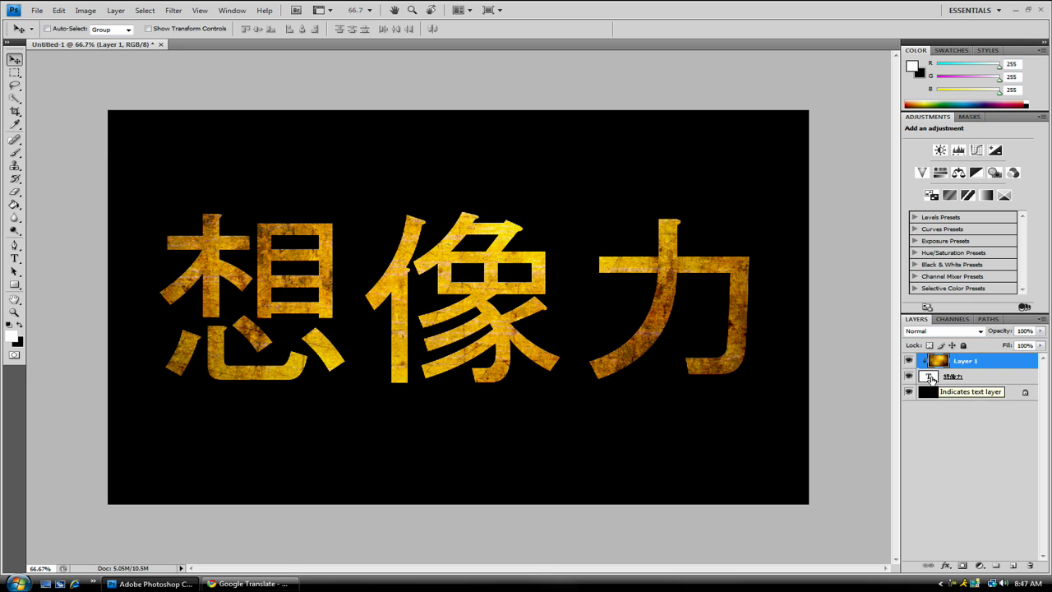
left_click(931, 378)
- Rasterize 想像力 and apply Displace at scale 4 using displacement.psd as the map
left_click(172, 10)
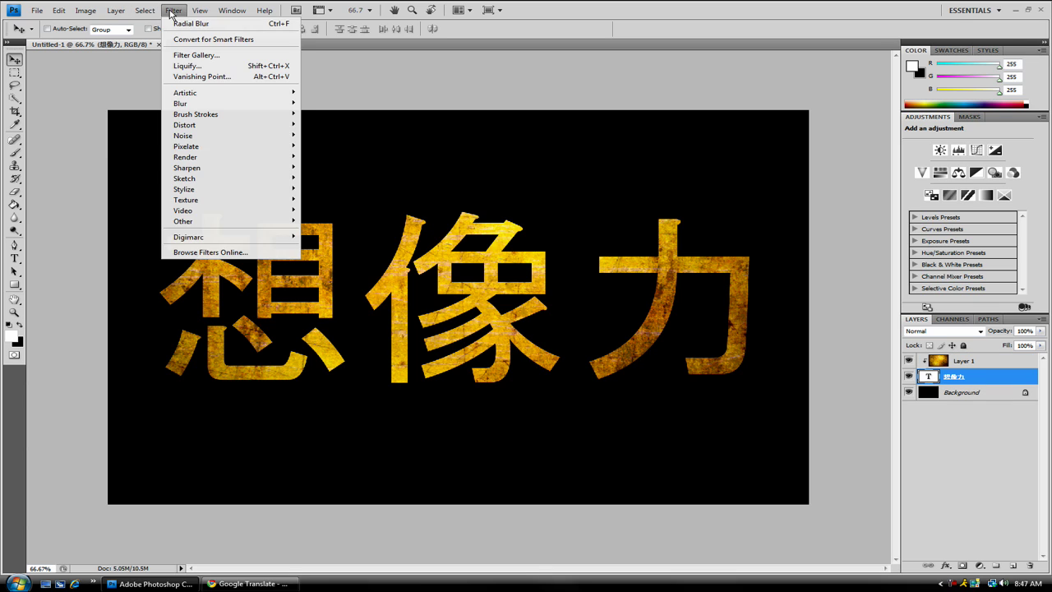
mouse_move(220, 128)
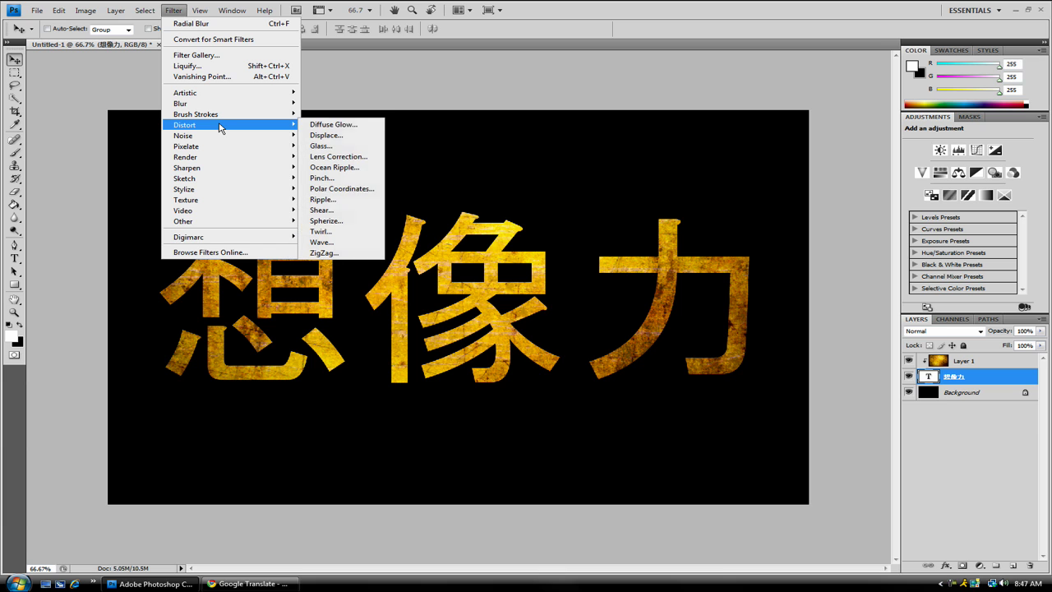
left_click(325, 136)
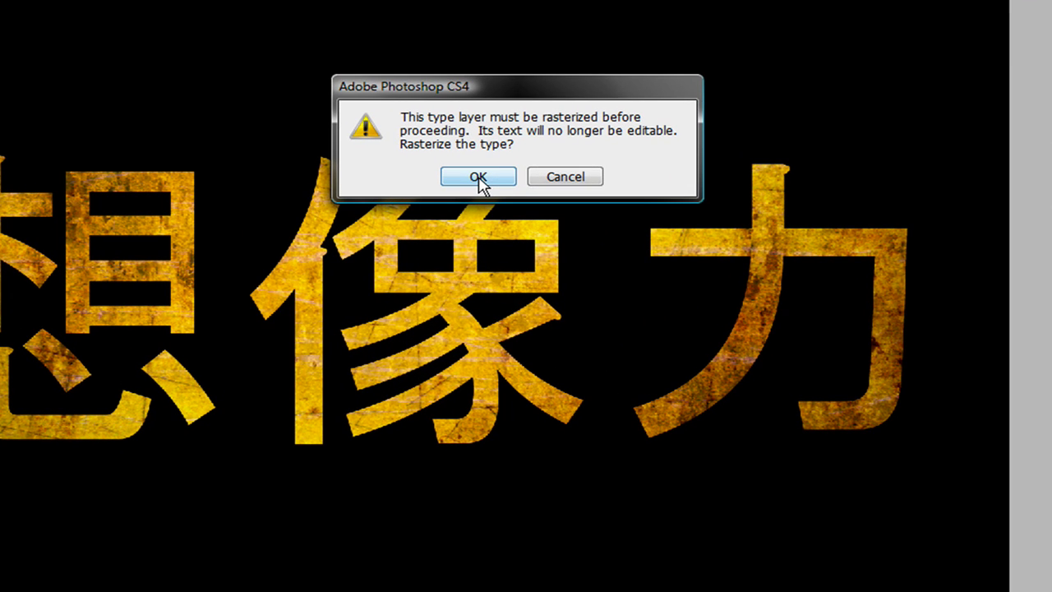
left_click(479, 179)
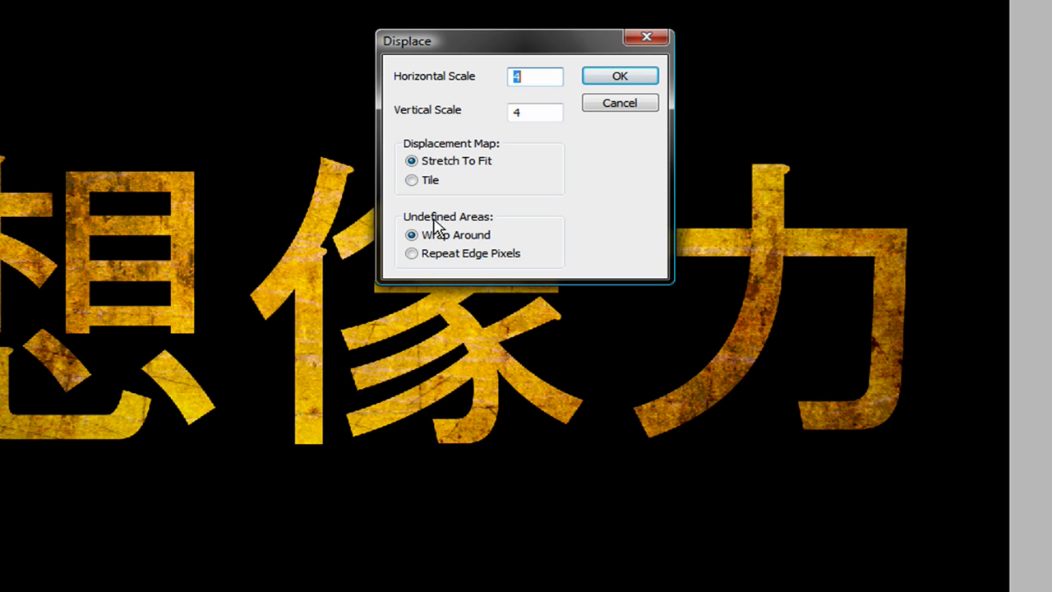
left_click(618, 78)
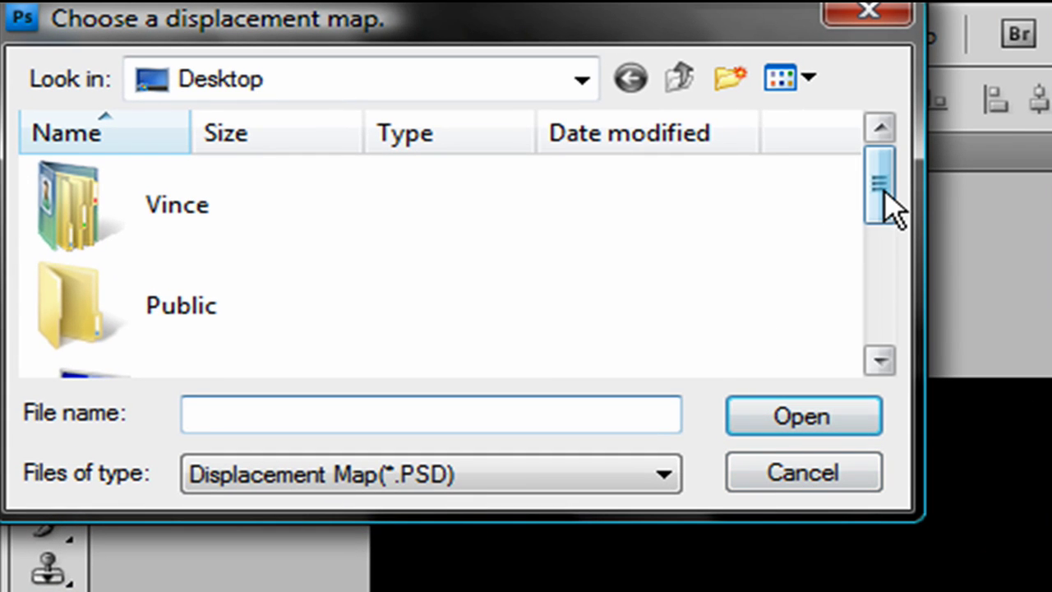
left_click_drag(892, 209, 883, 309)
left_click(378, 280)
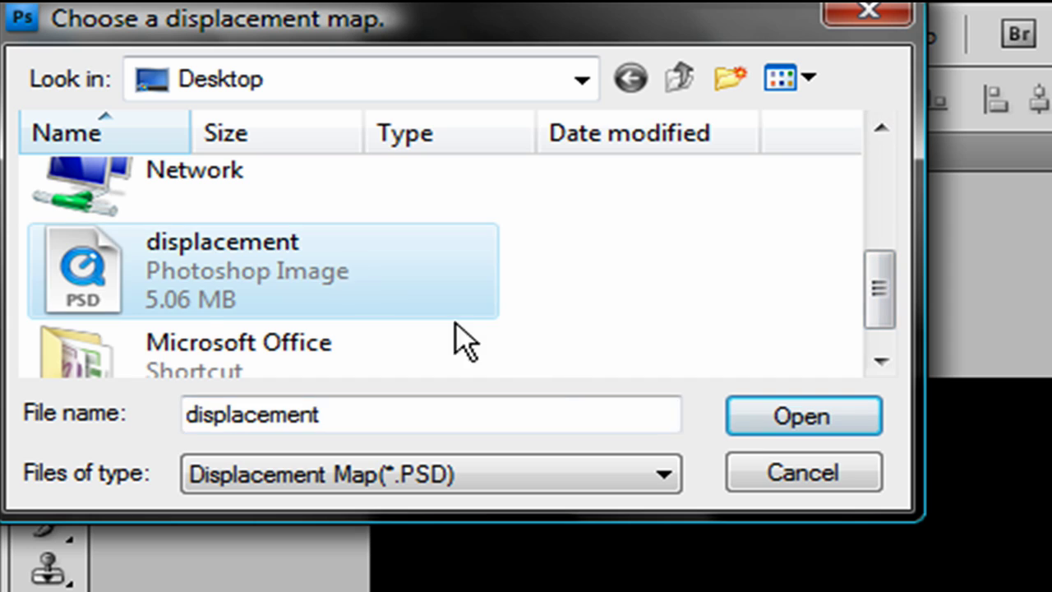
left_click(758, 420)
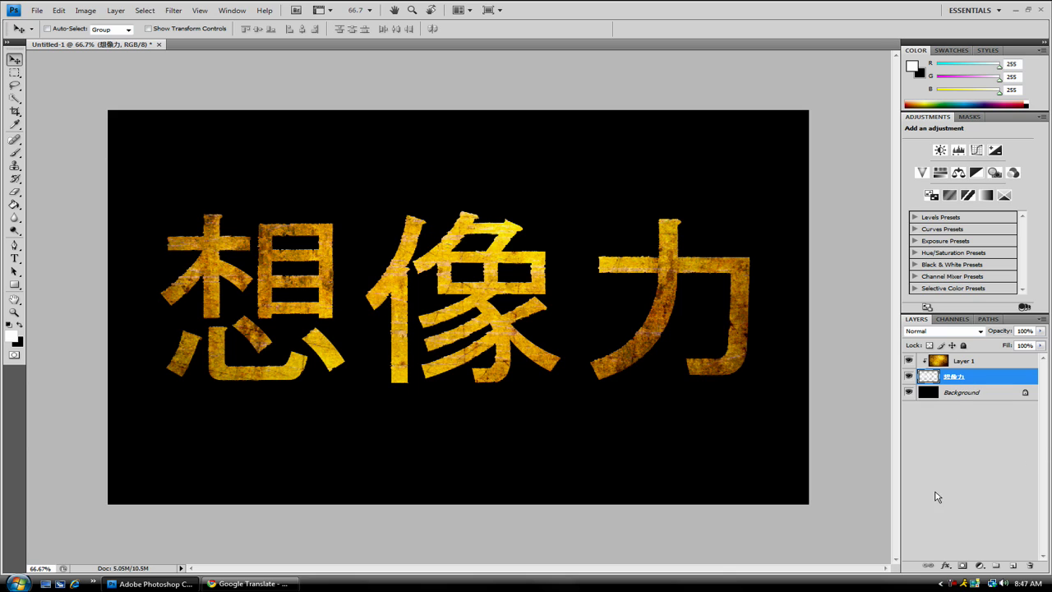
- Add a Chisel Hard inner bevel with 745% depth and 1 px size to 想像力
left_click(947, 566)
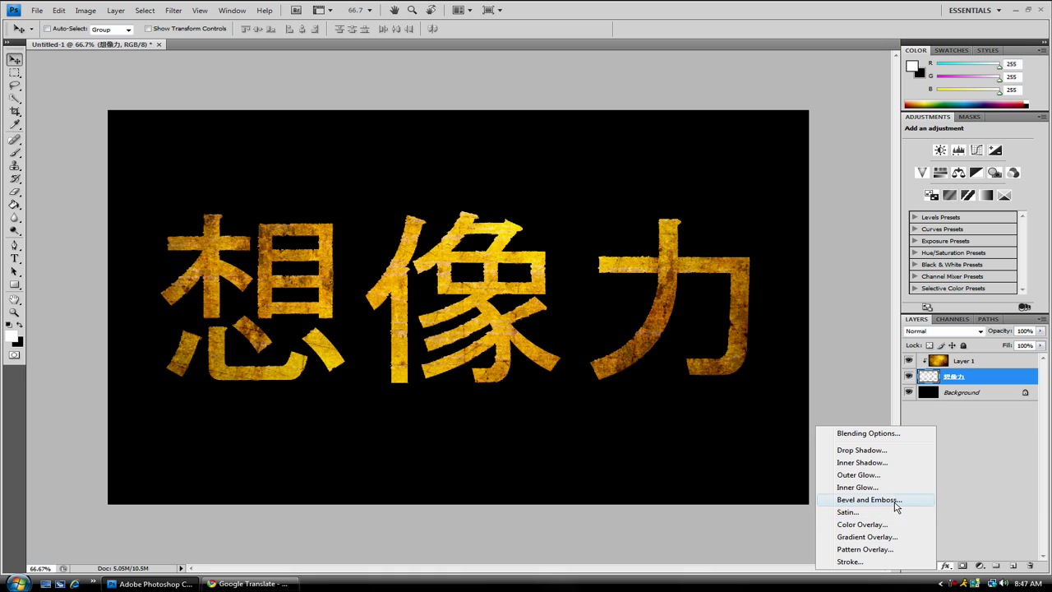
left_click(895, 500)
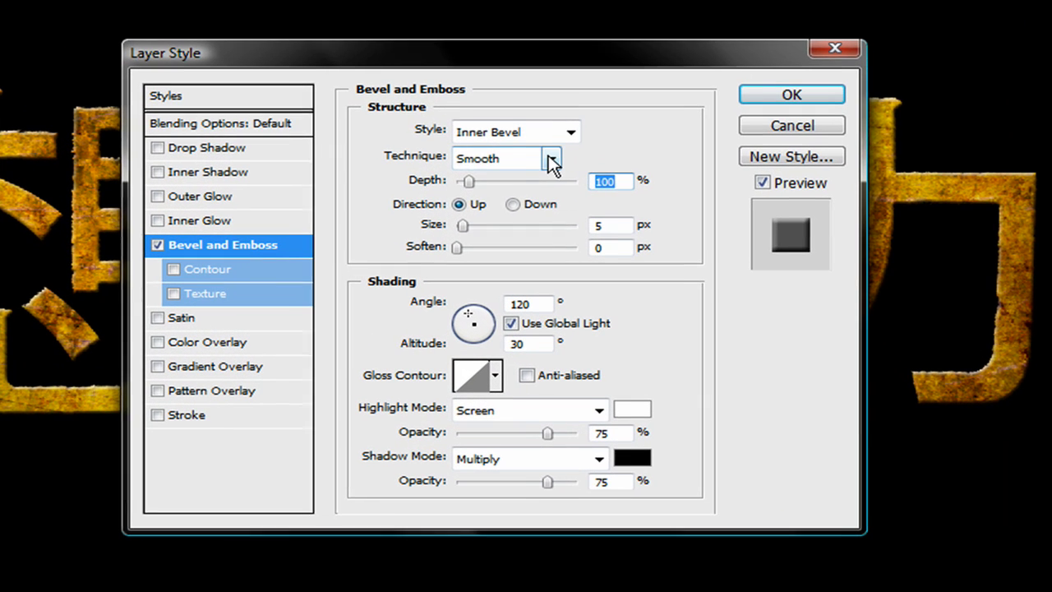
left_click(501, 249)
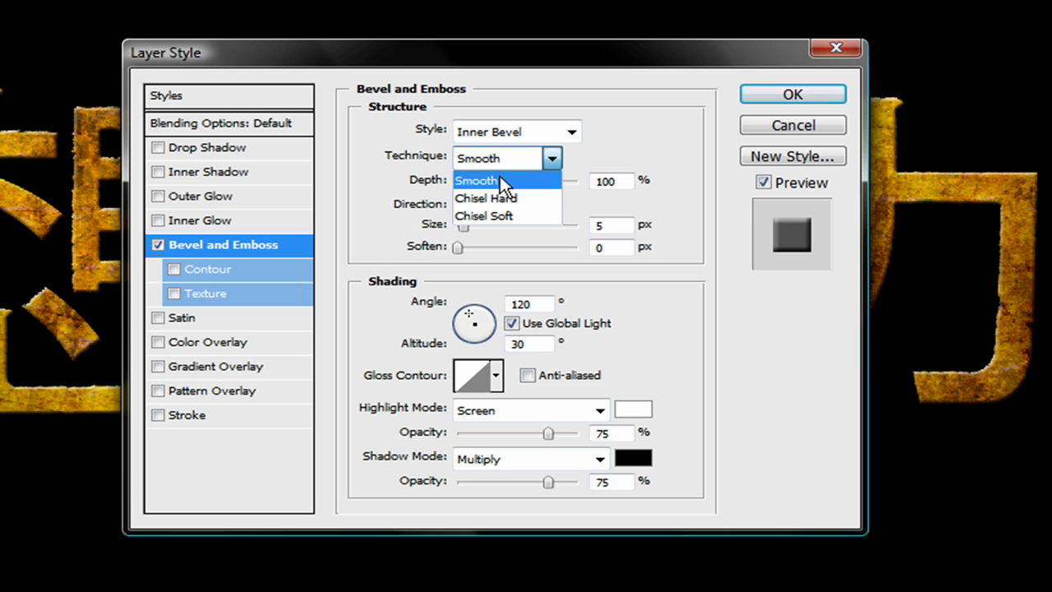
left_click(503, 202)
left_click_drag(470, 183, 559, 183)
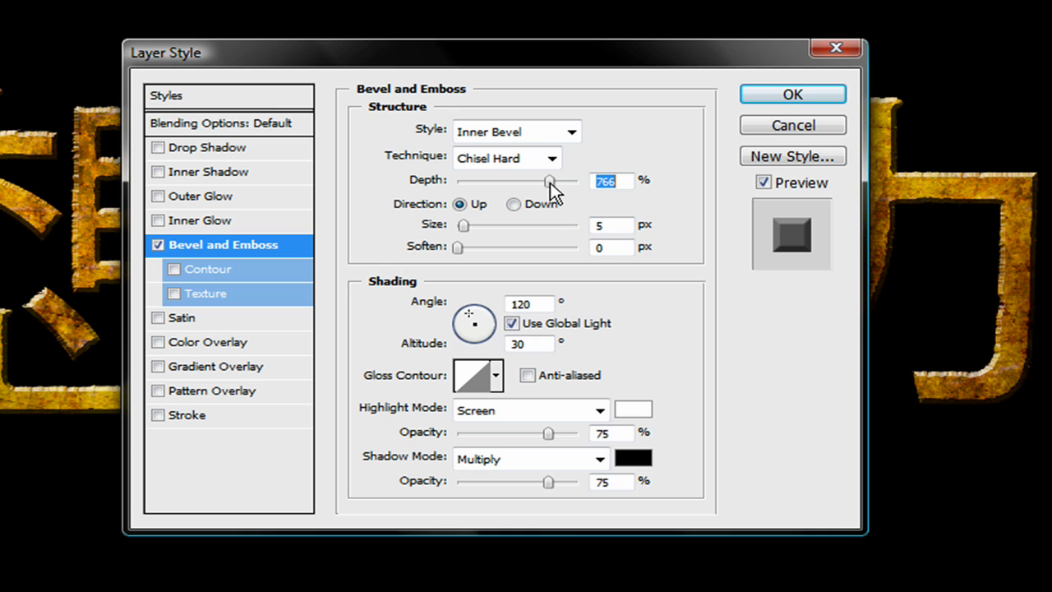
left_click_drag(550, 183, 546, 183)
left_click_drag(464, 227, 458, 224)
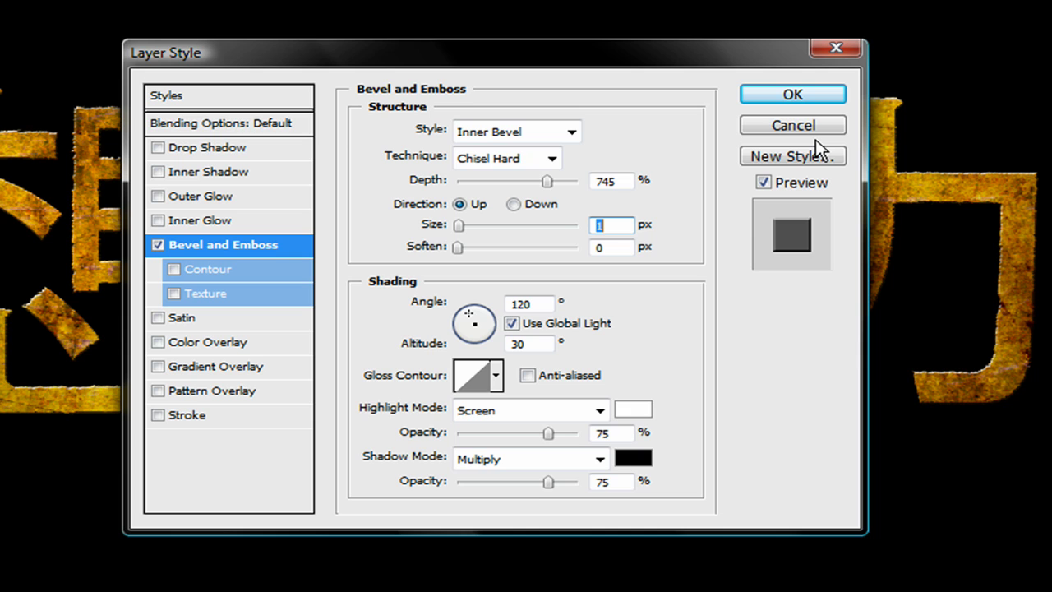
left_click(791, 96)
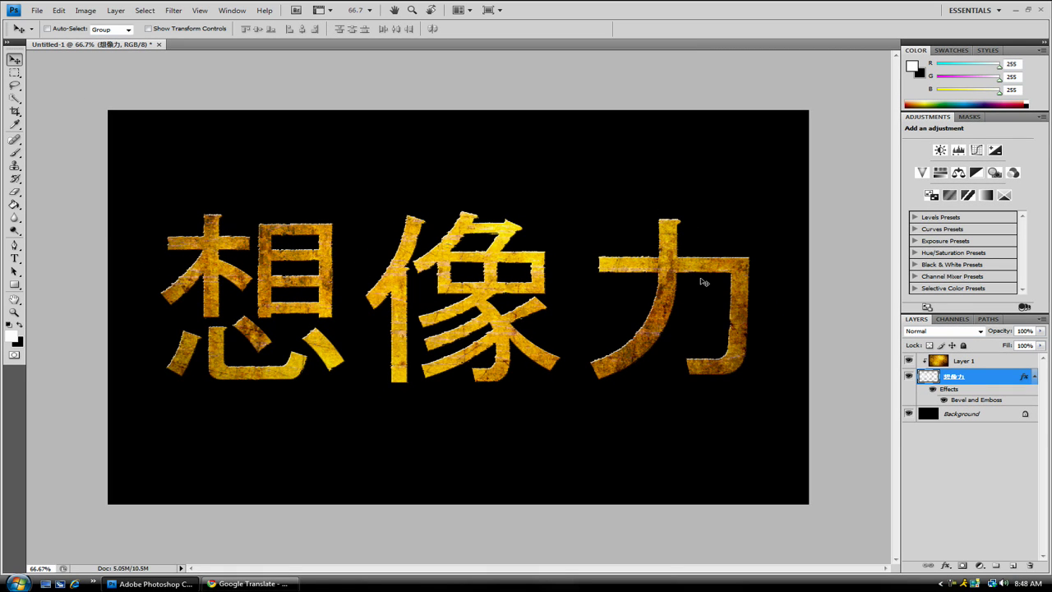
- Open Blue_grunge_texture_by_SolStock from the Pictures folder
left_click(37, 10)
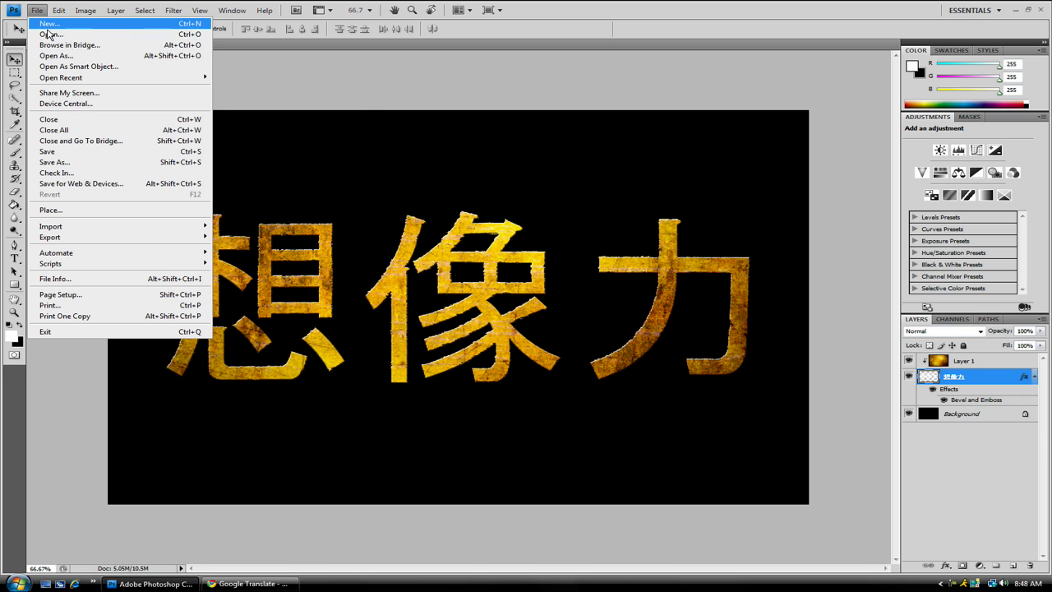
left_click(58, 38)
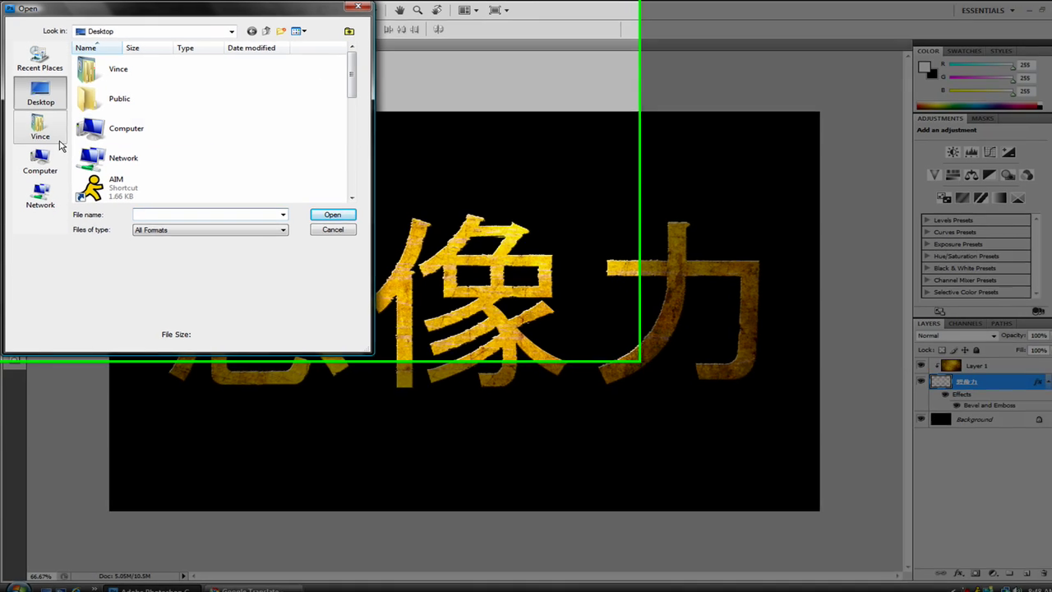
left_click(45, 132)
left_click_drag(507, 136, 510, 208)
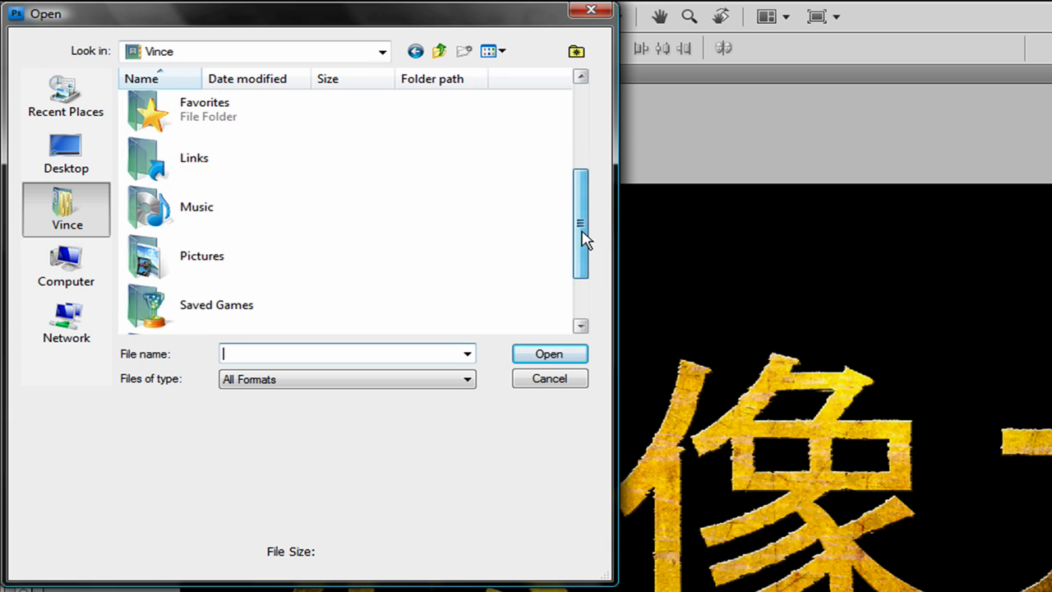
double_click(237, 254)
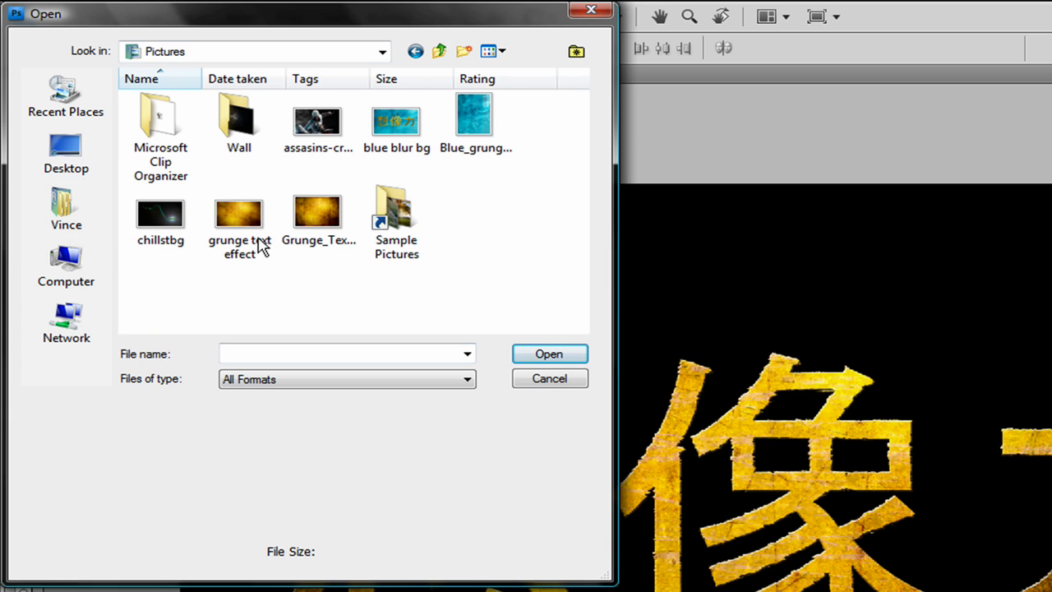
left_click(476, 130)
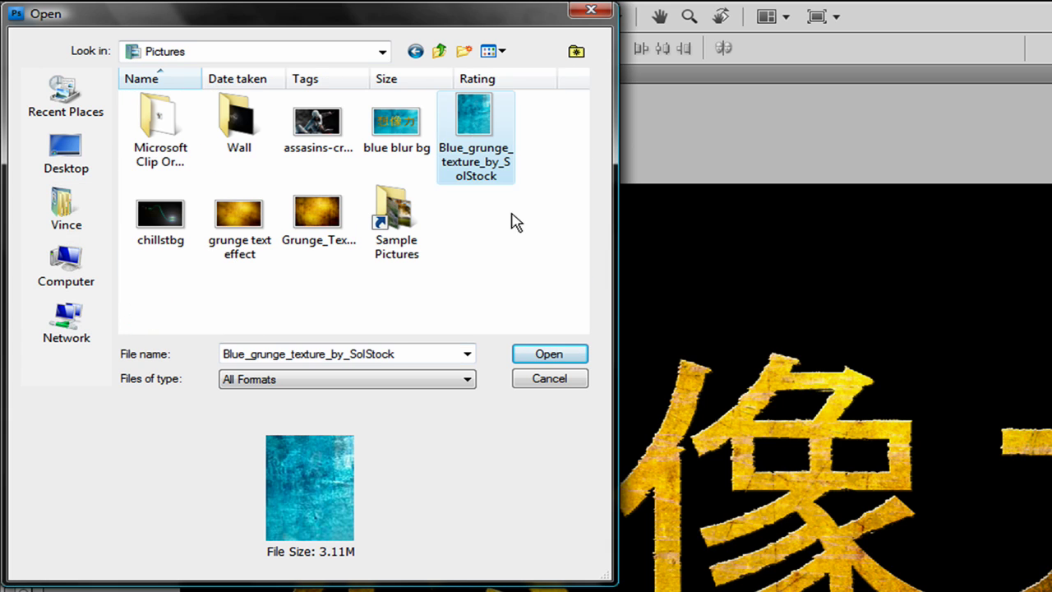
left_click(553, 359)
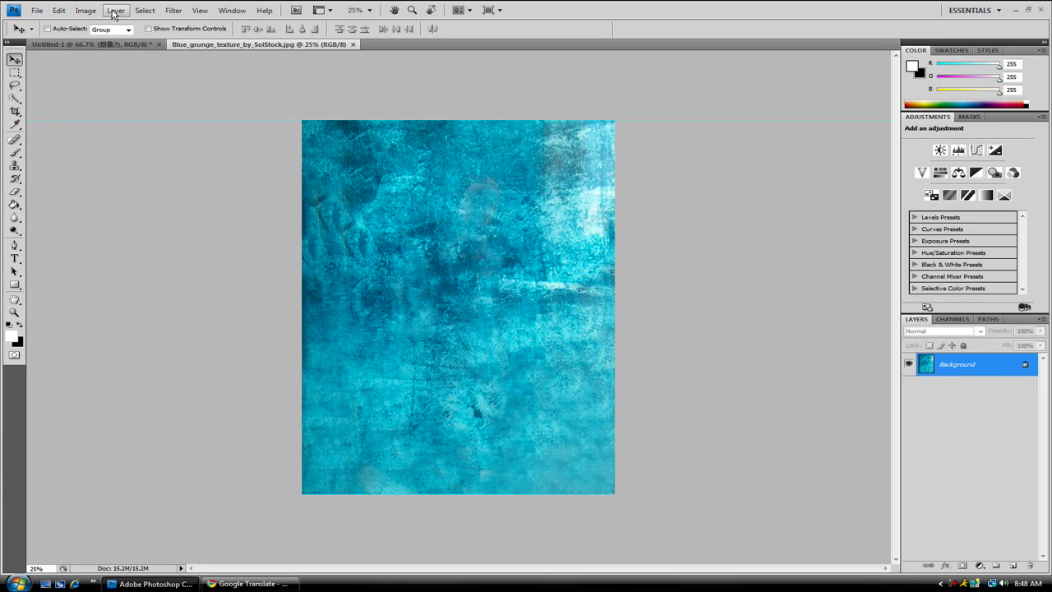
- Resize the texture to 1680 pixels wide with proportions constrained
left_click(85, 9)
left_click(95, 88)
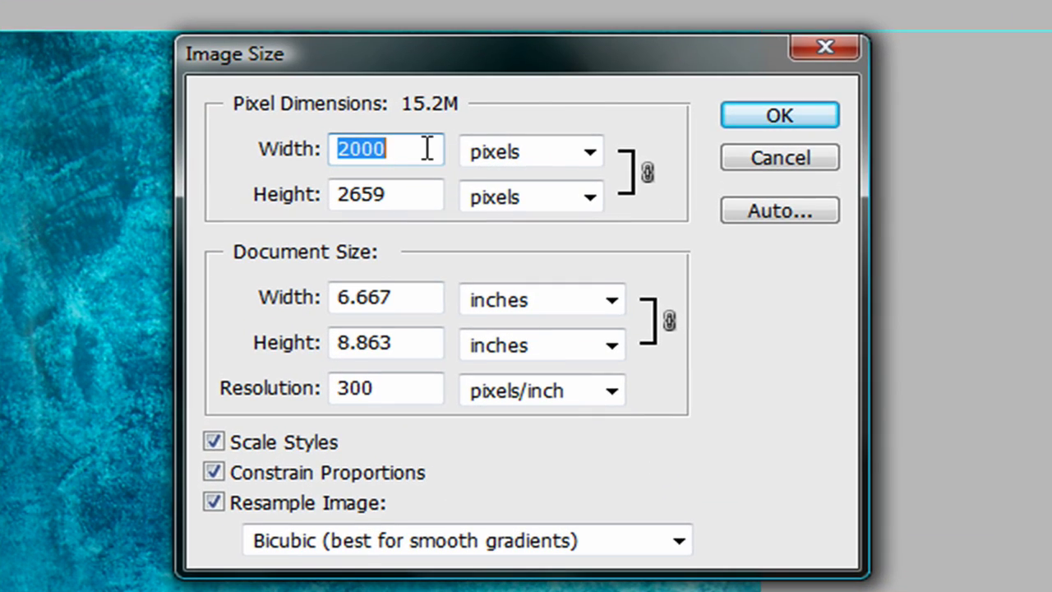
type("1680")
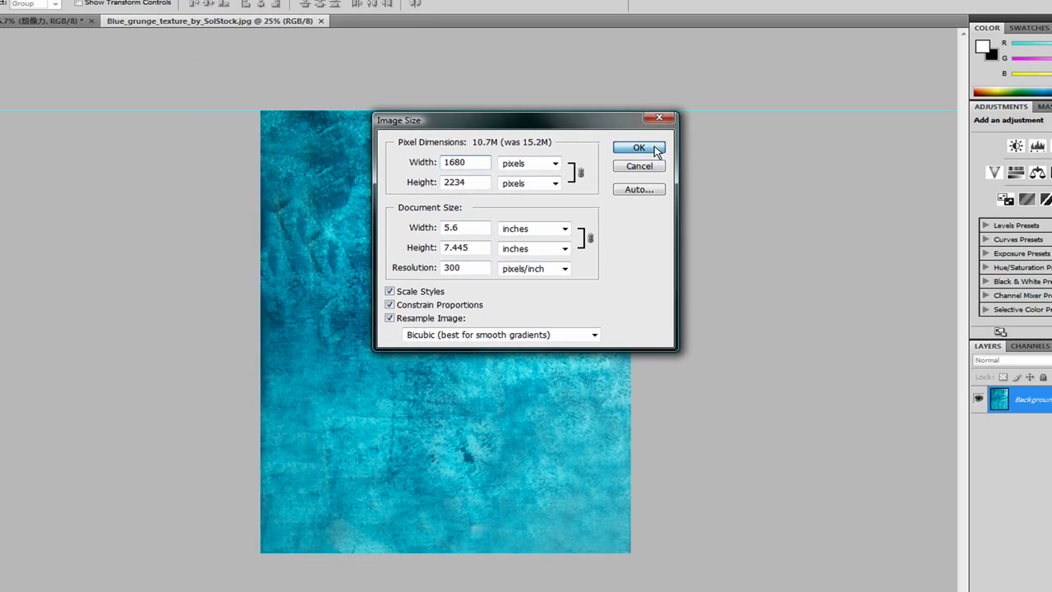
left_click(779, 115)
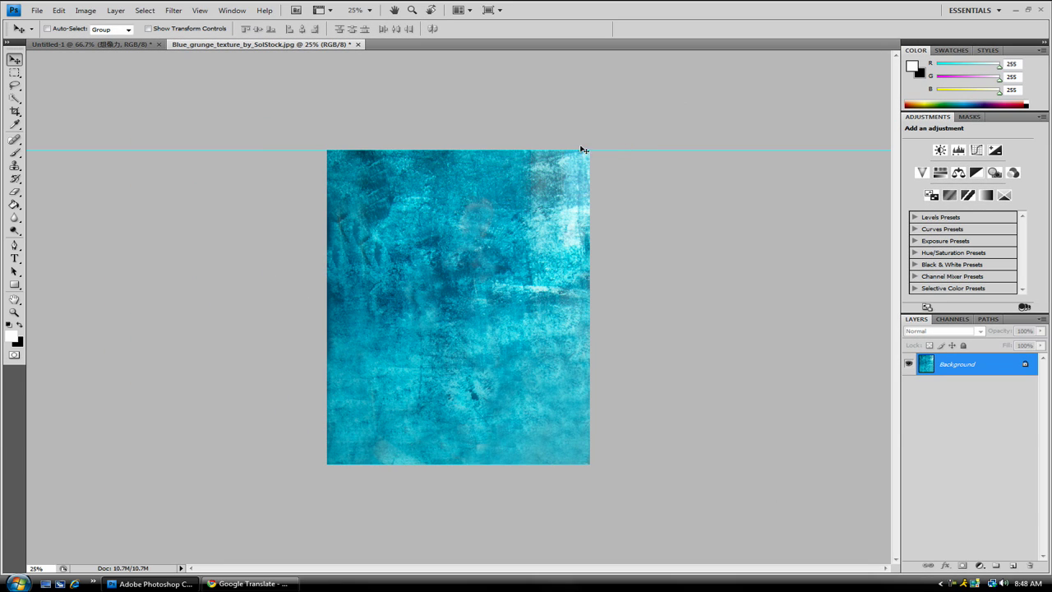
- Drag the blue texture into Untitled-1, minimize its window, and move Layer 2 below the 想像力 text layer
left_click_drag(185, 45, 858, 77)
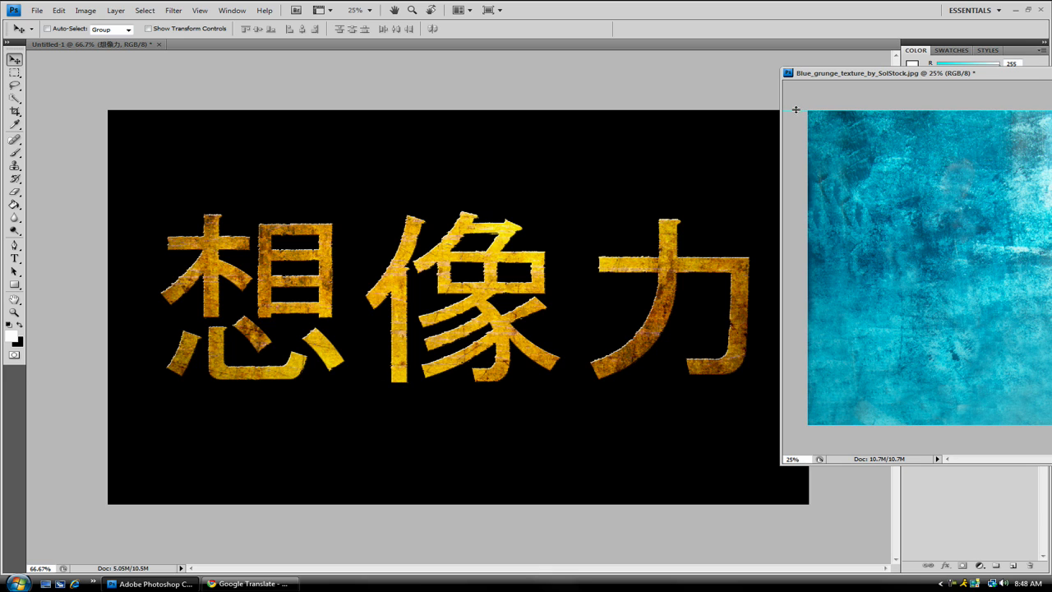
mouse_move(855, 76)
left_mouse_down()
mouse_move(886, 74)
mouse_move(871, 76)
left_mouse_up()
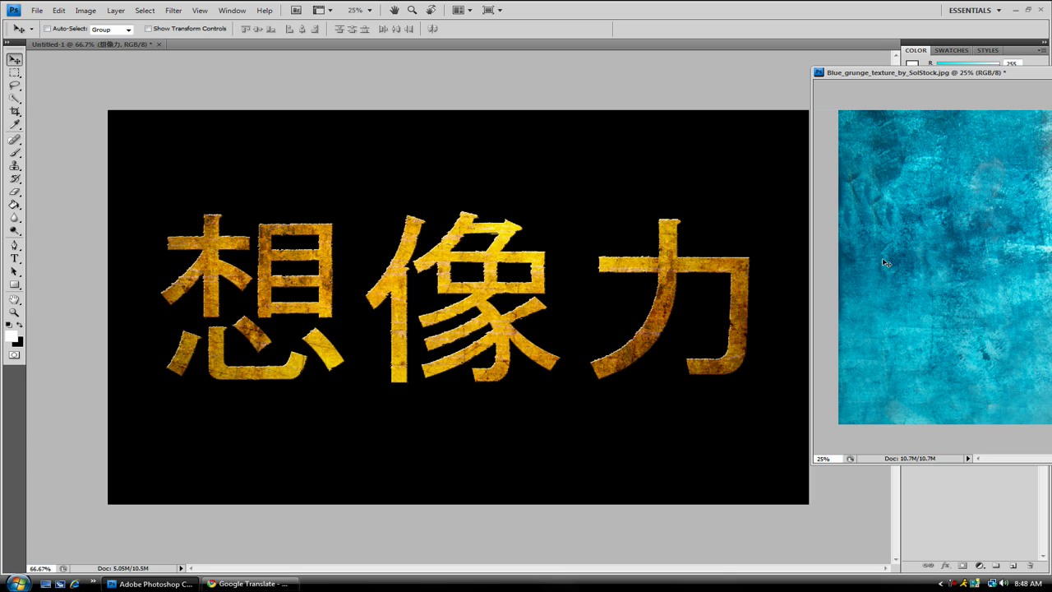
left_click_drag(886, 264, 462, 305)
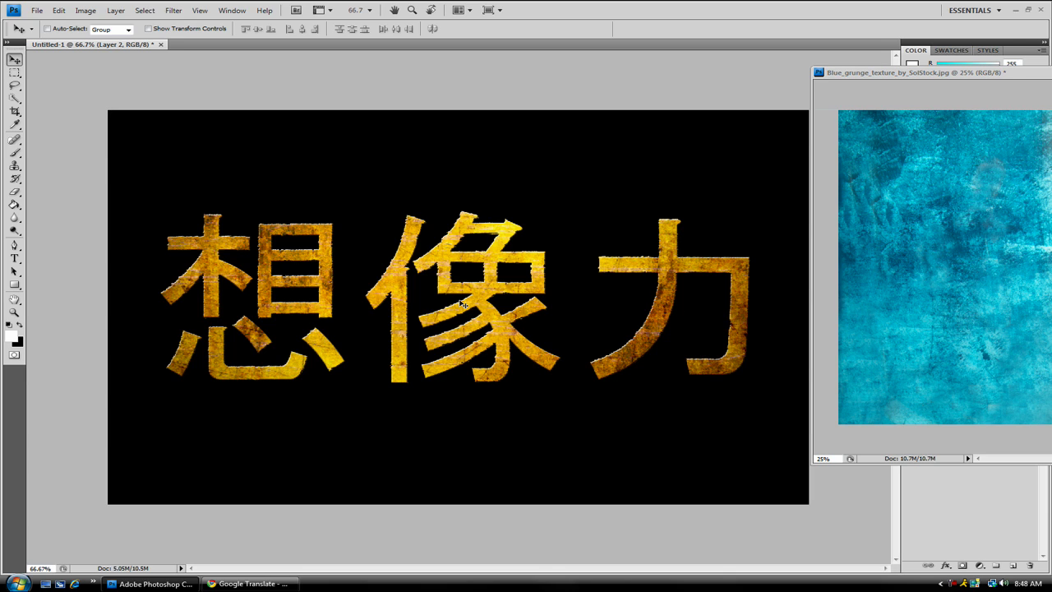
left_click_drag(978, 82, 375, 87)
left_click(501, 78)
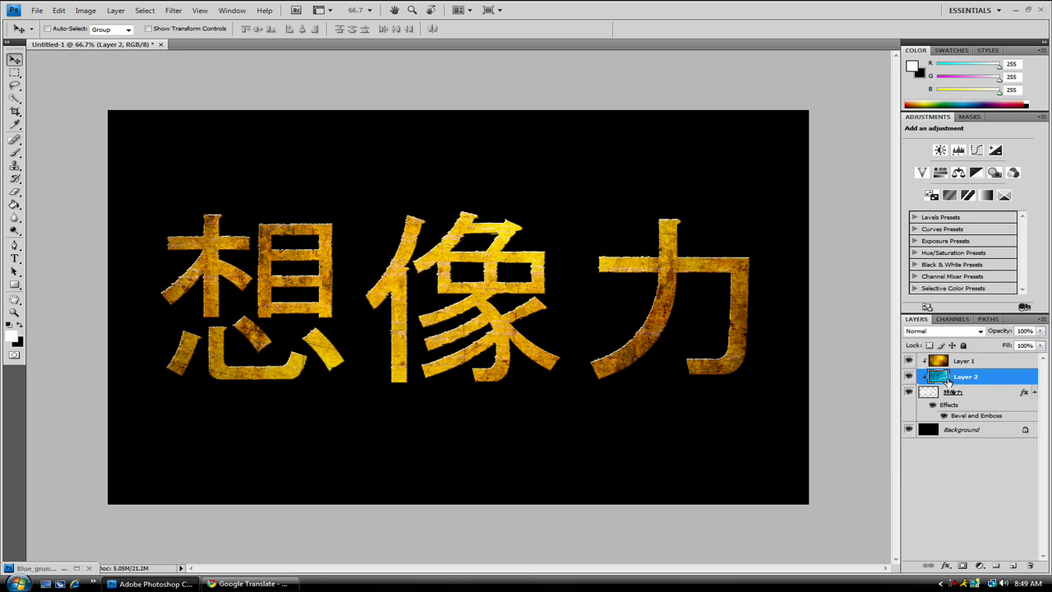
left_click_drag(943, 377, 946, 421)
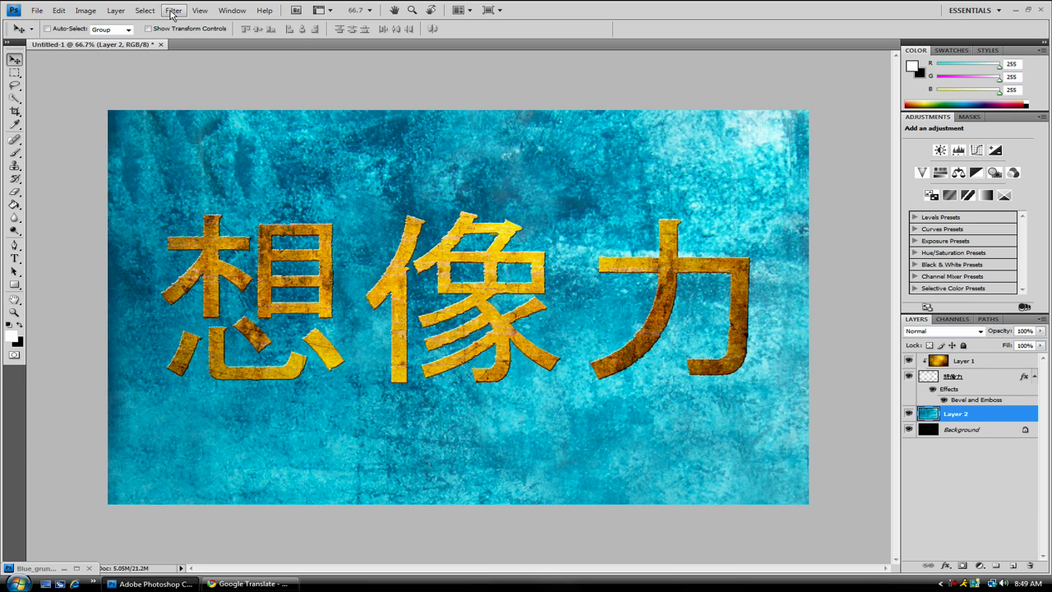
- Apply a Zoom Radial Blur of amount 70 at Best quality to the texture layer
left_click(173, 11)
mouse_move(190, 104)
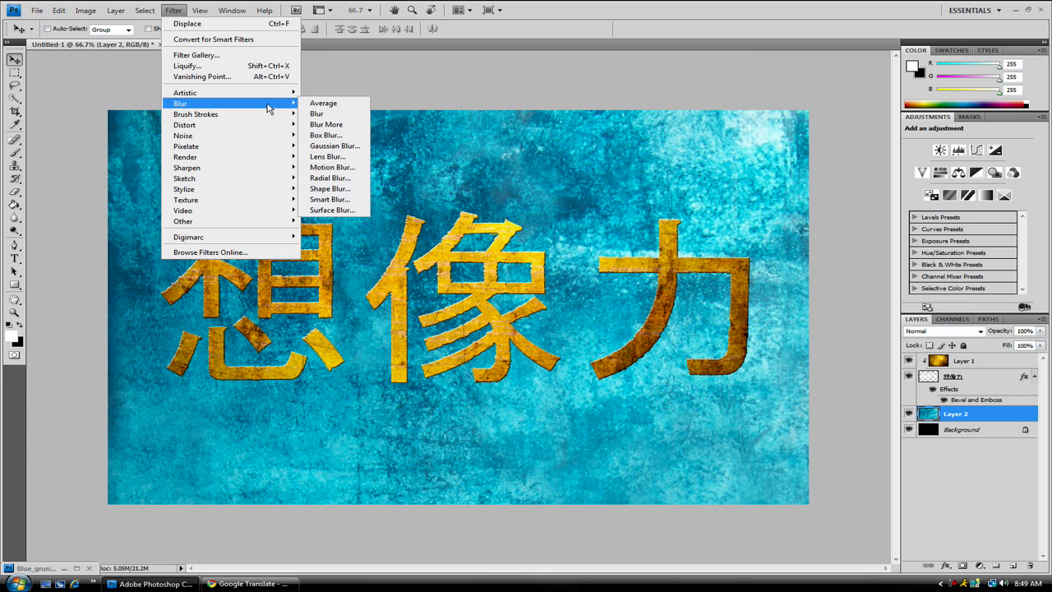
left_click(346, 177)
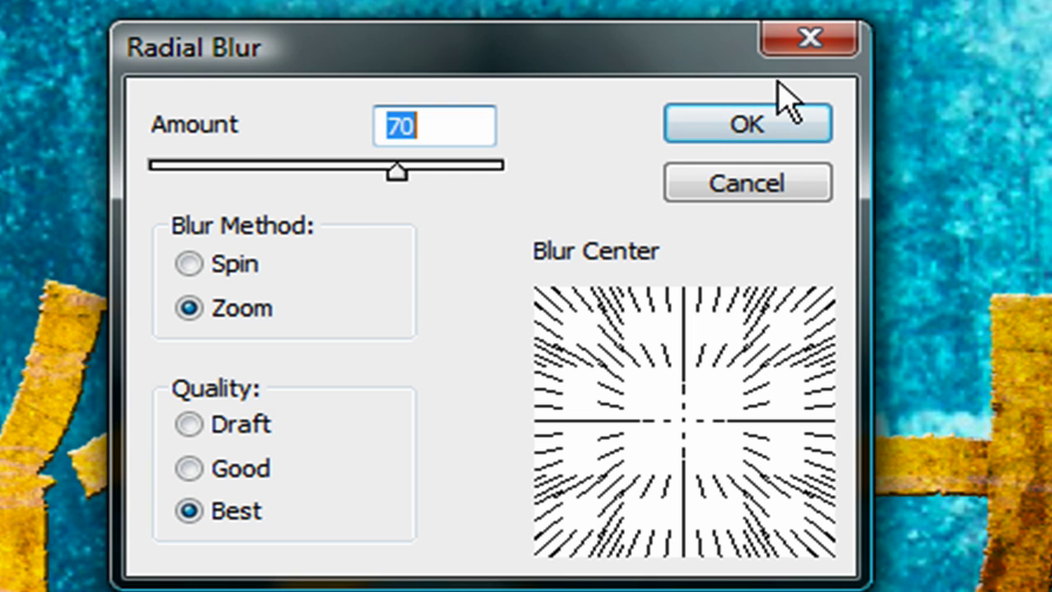
left_click(753, 131)
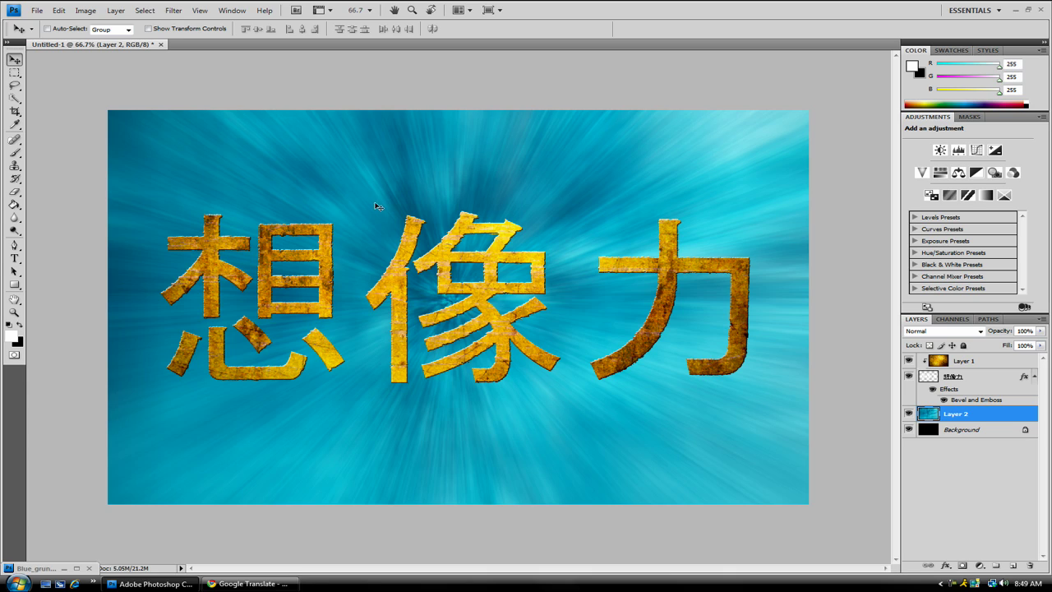
- Save the artwork as a PNG named 'blue blur bg'
left_click(37, 11)
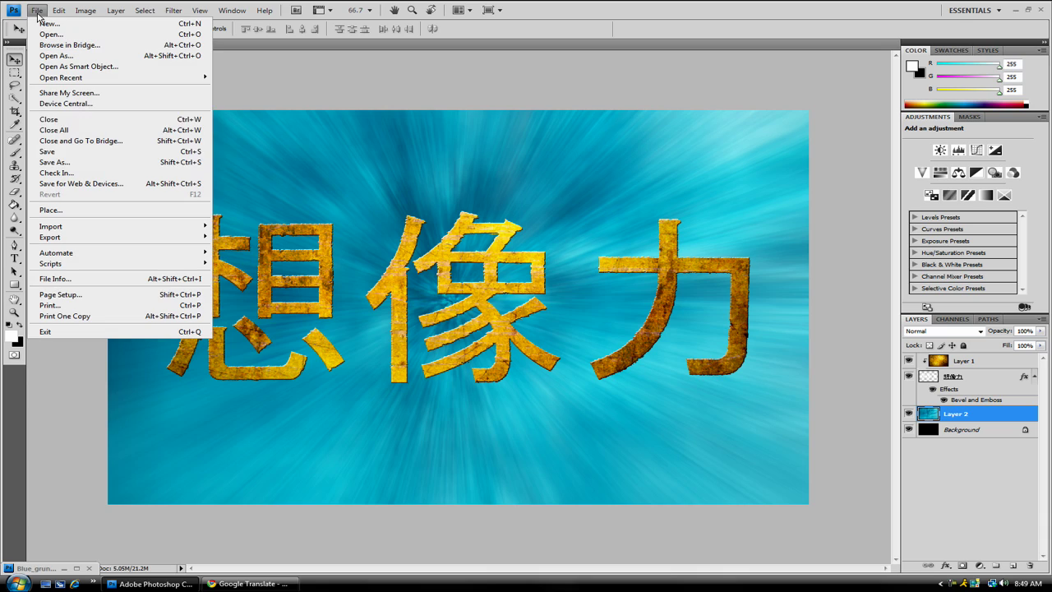
left_click(50, 164)
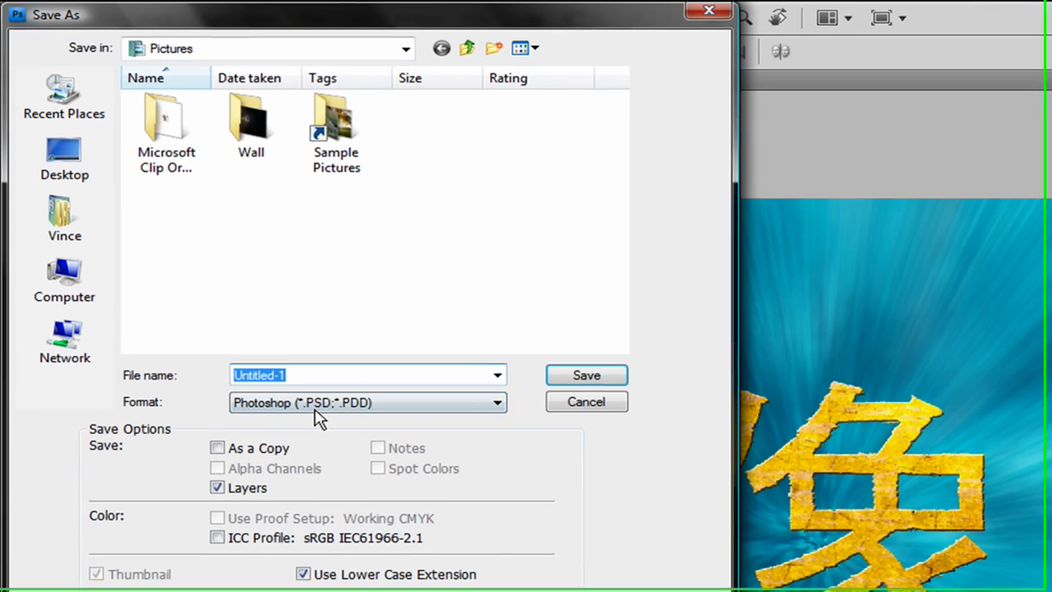
left_click(218, 283)
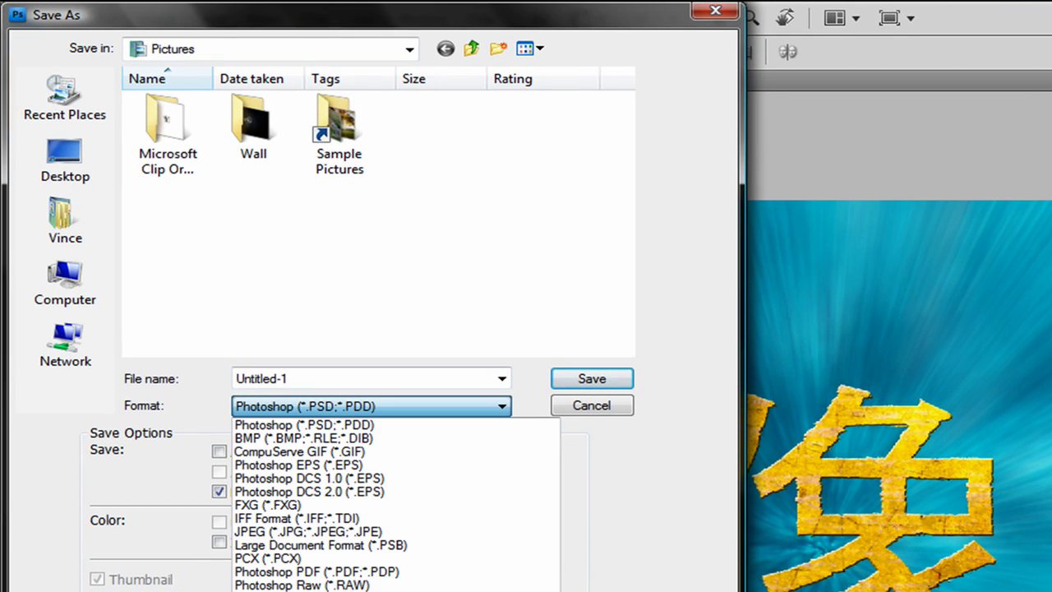
left_click(271, 591)
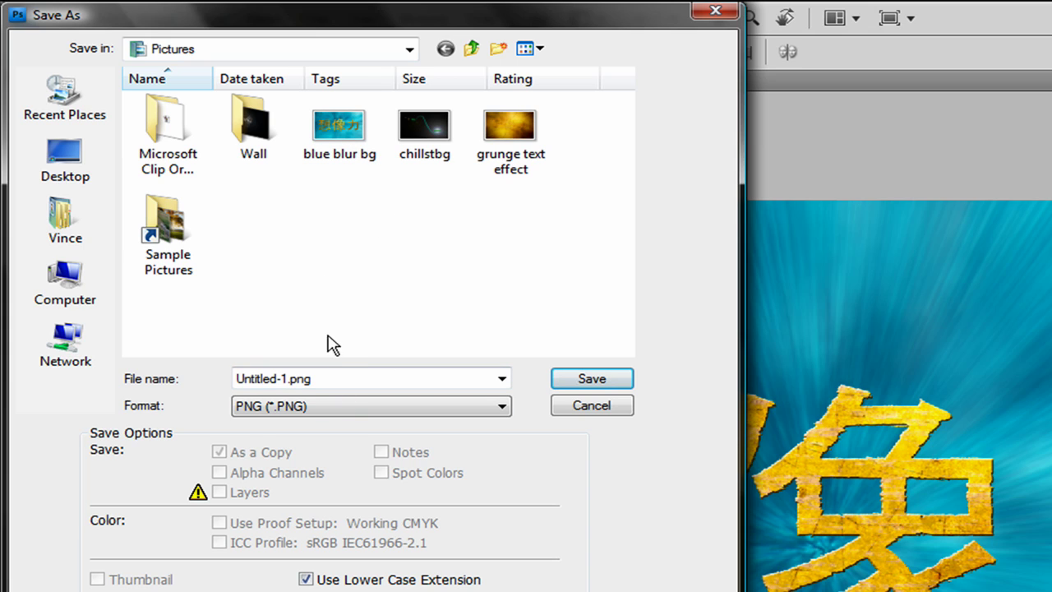
left_click_drag(328, 375, 180, 402)
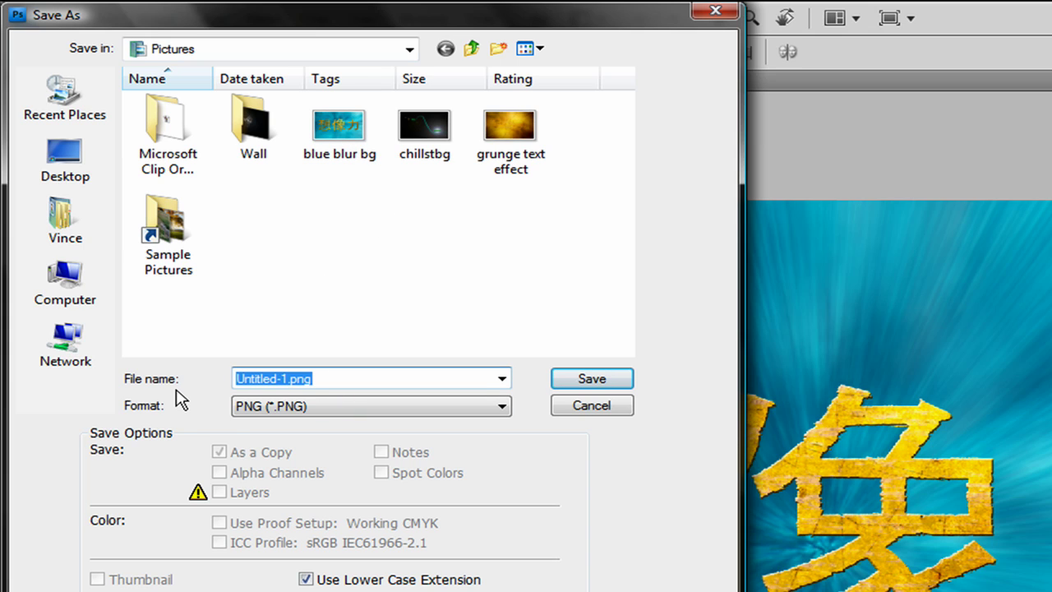
type("blue blur ")
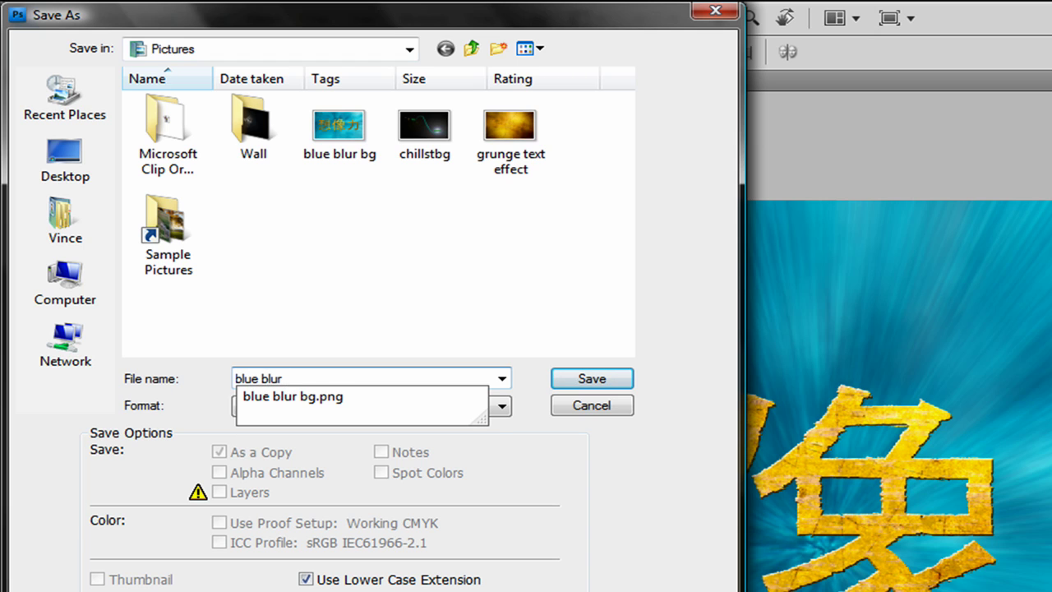
type("bg")
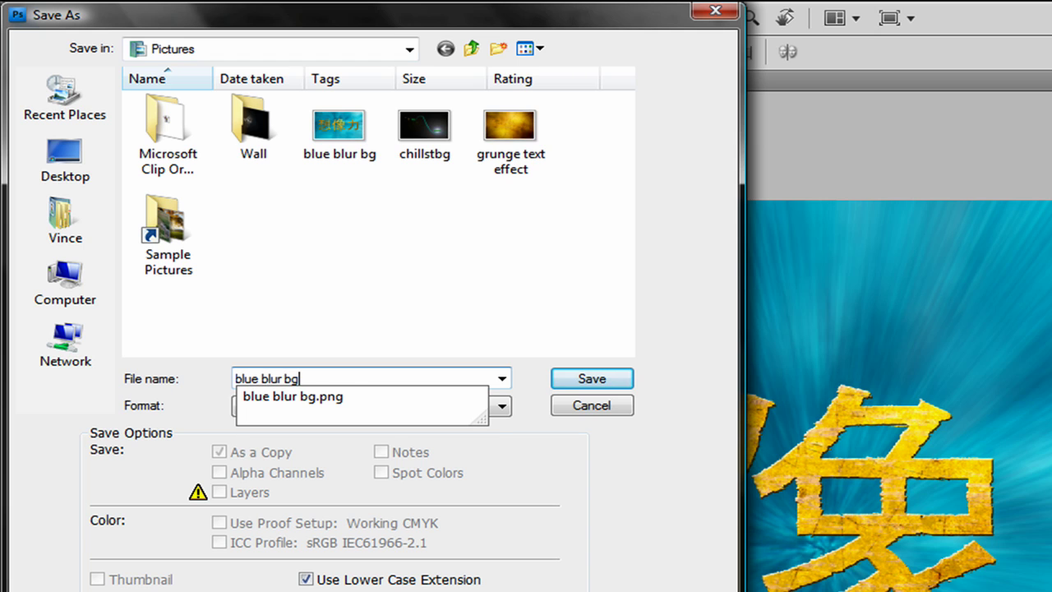
left_click(593, 380)
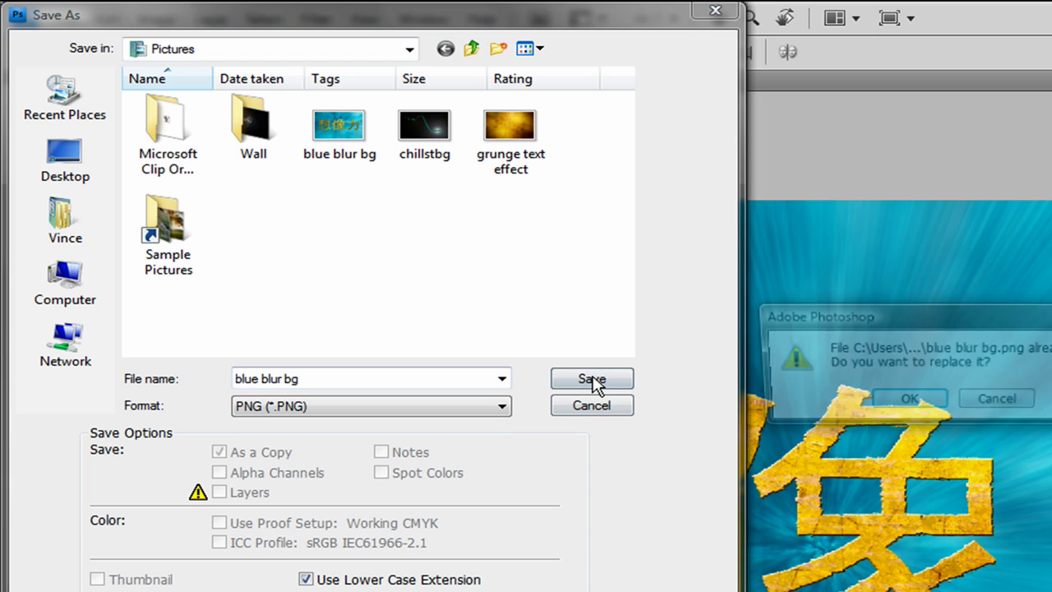
- Replace the existing blue blur bg file and choose Interlaced in PNG Options
left_click(911, 406)
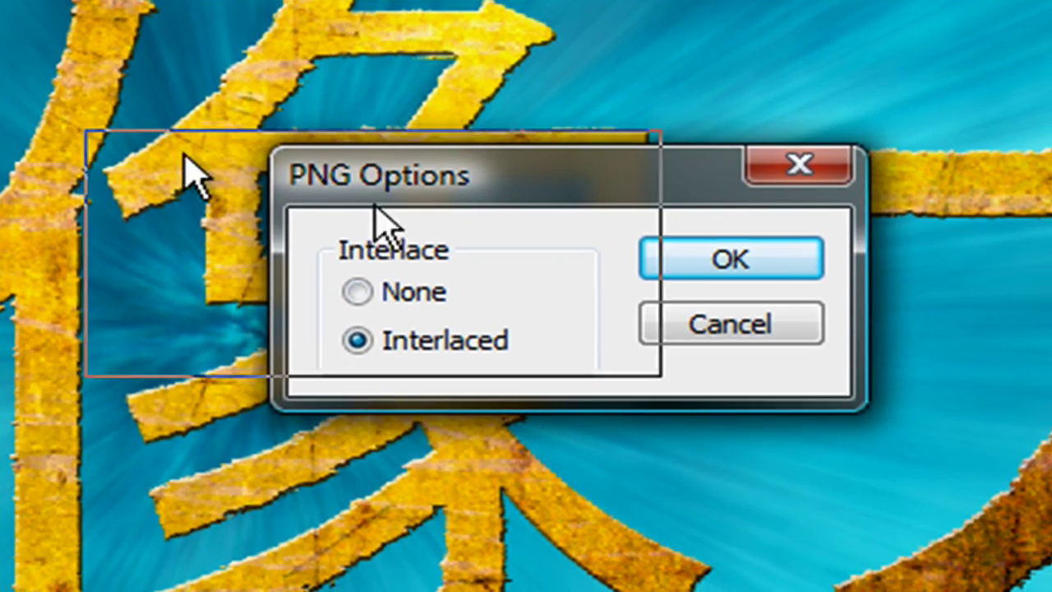
left_click_drag(185, 160, 238, 165)
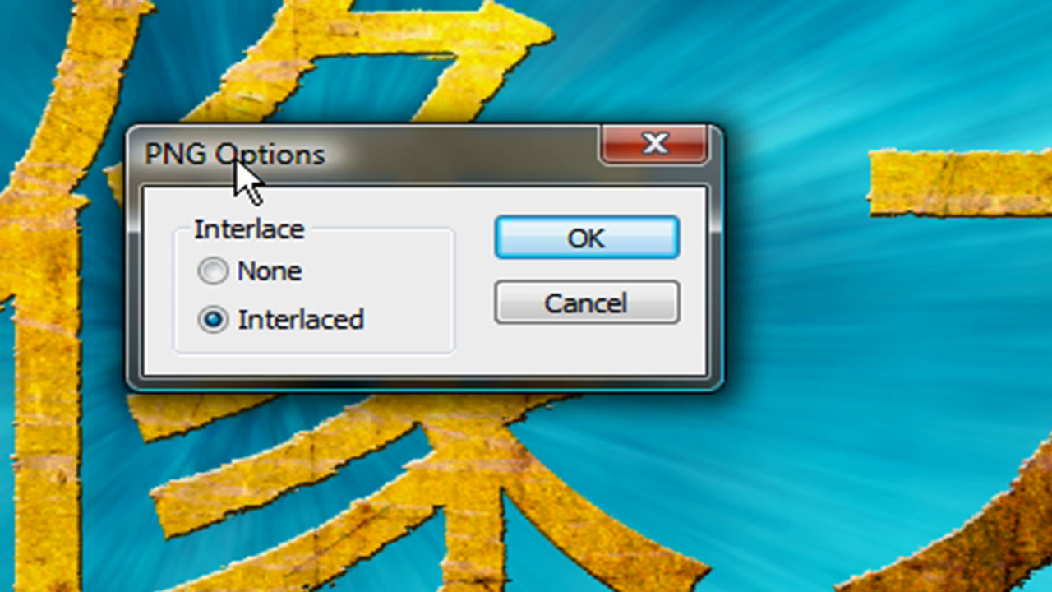
left_click(592, 237)
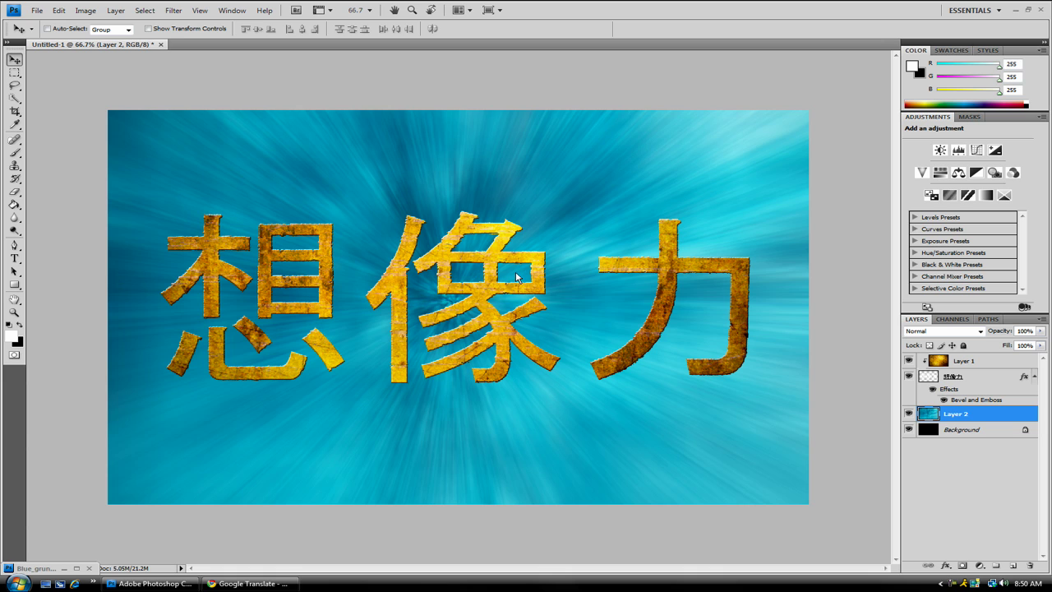
- Minimize Photoshop and open the Pictures folder from the Start menu
left_click(1016, 10)
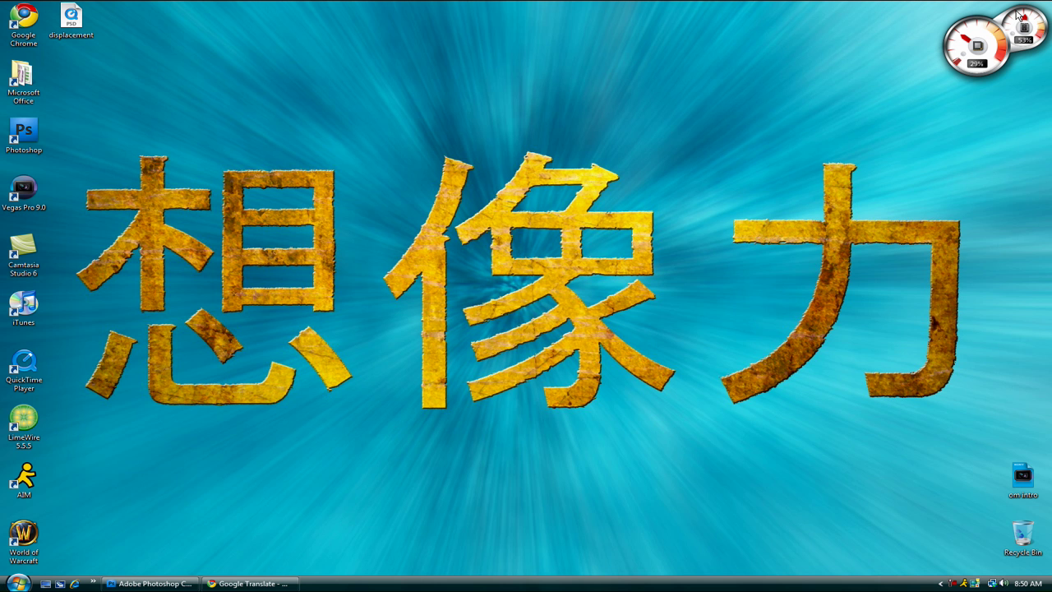
left_click_drag(88, 134, 970, 411)
left_click(16, 582)
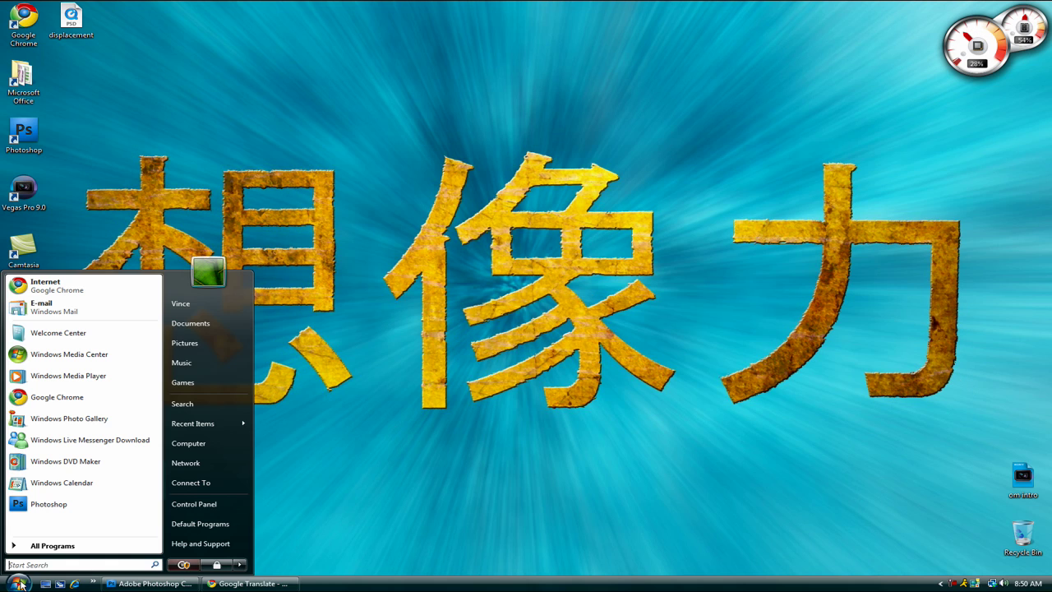
left_click(187, 343)
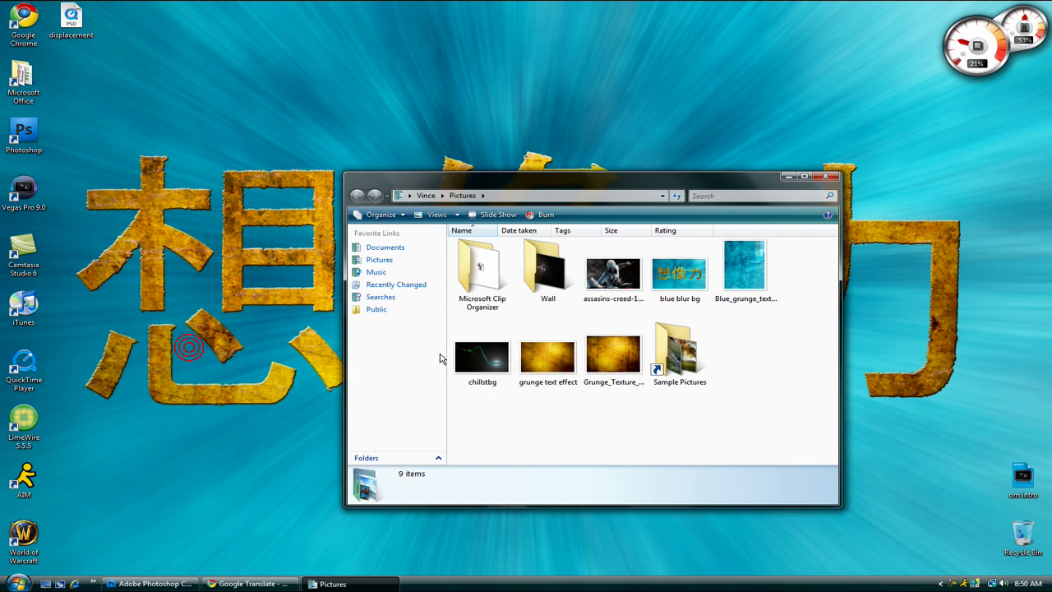
- Preview blue blur bg in Photo Gallery, then close the viewer and the Pictures window
double_click(682, 274)
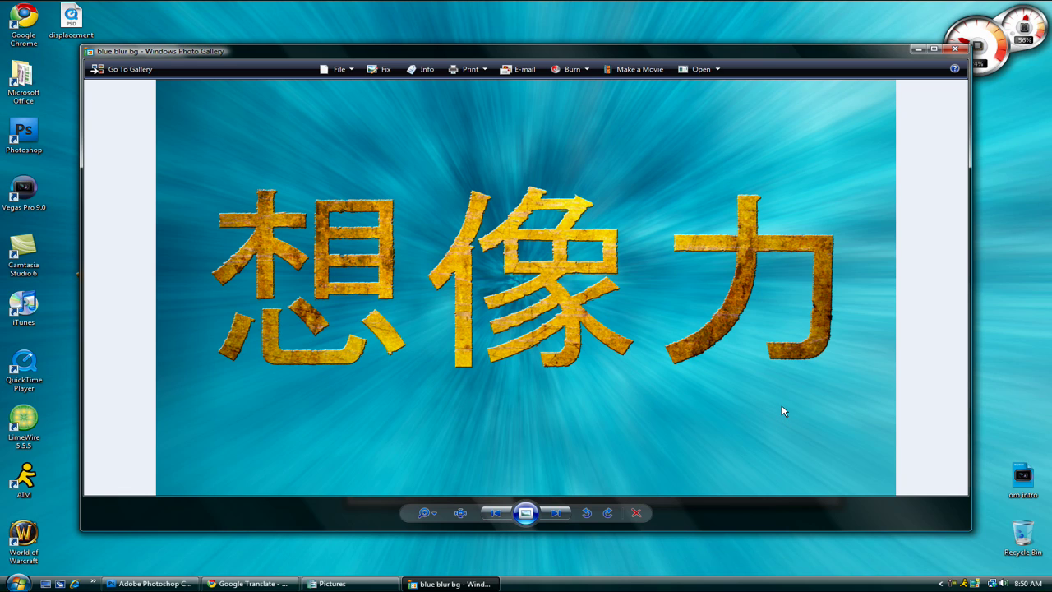
left_click(960, 50)
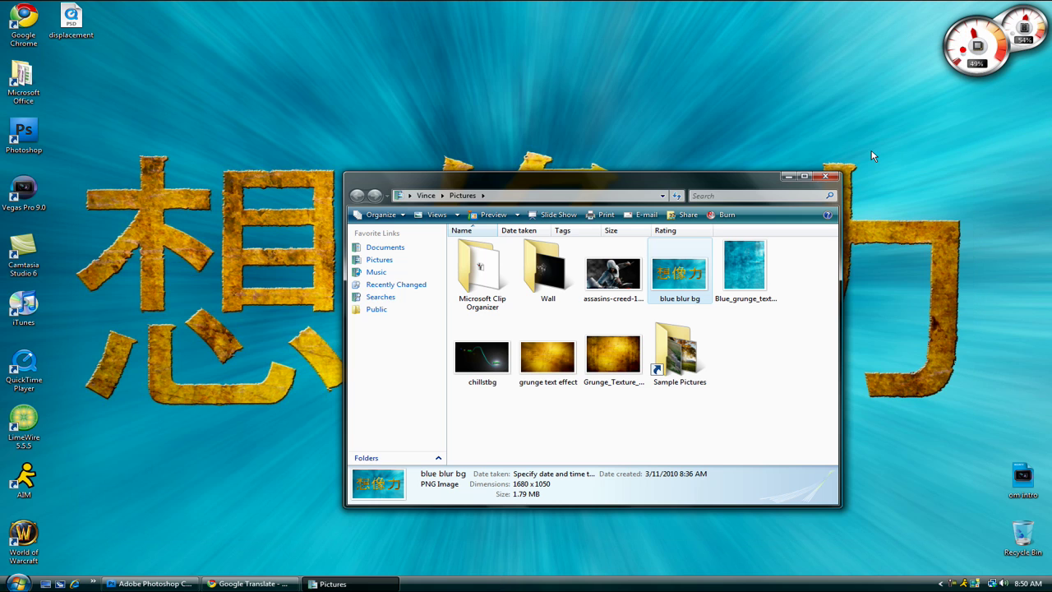
left_click(829, 177)
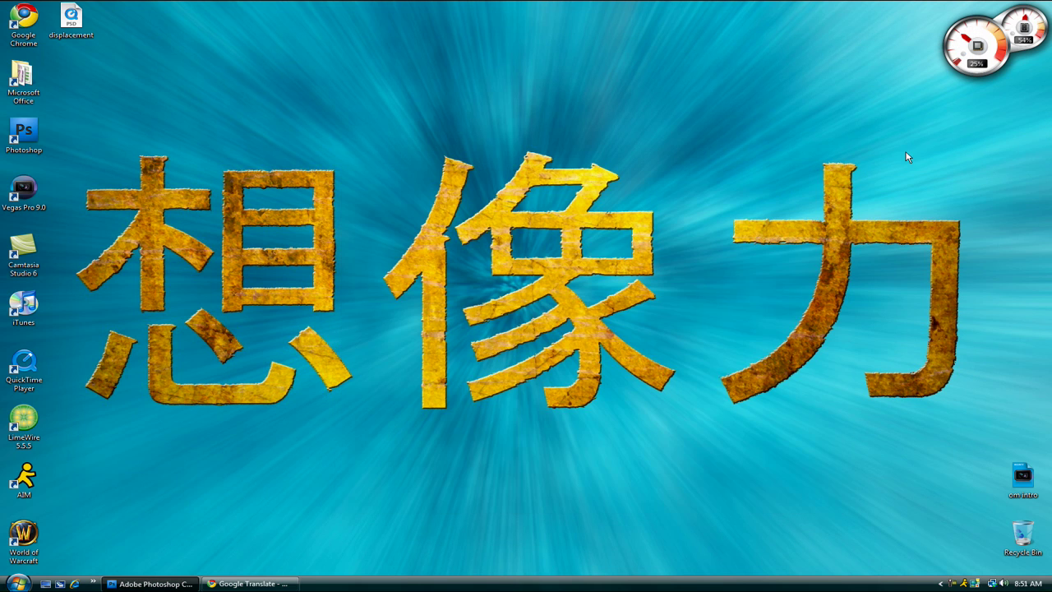
left_click_drag(988, 153, 965, 157)
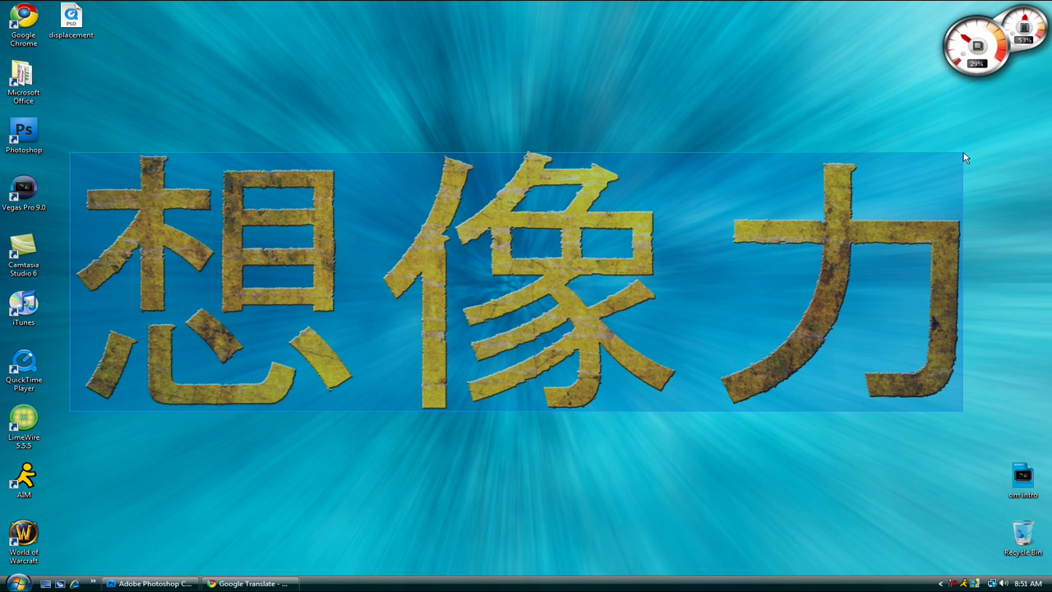
left_click_drag(964, 154, 966, 157)
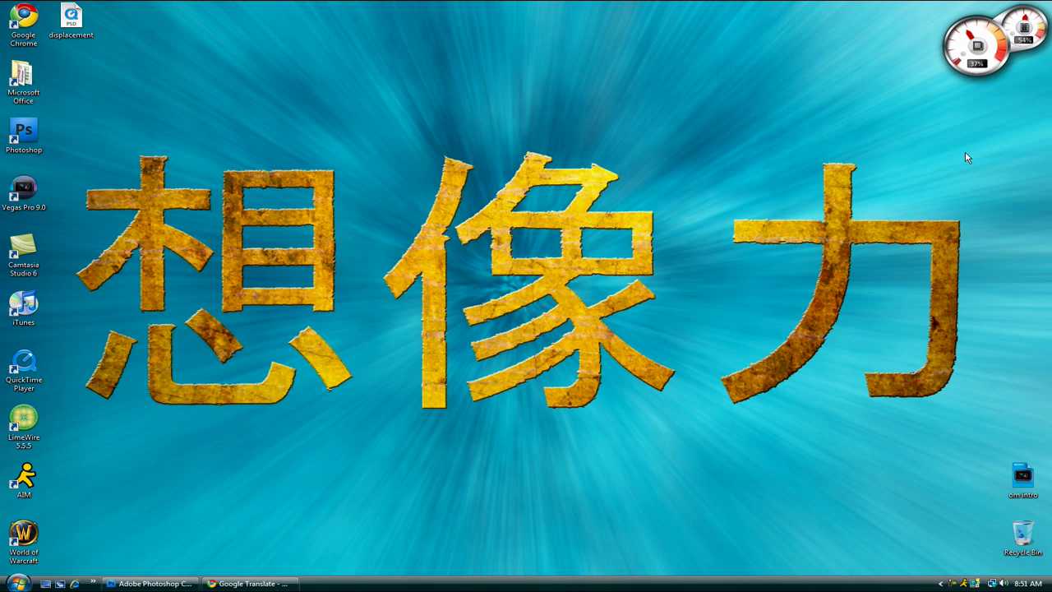